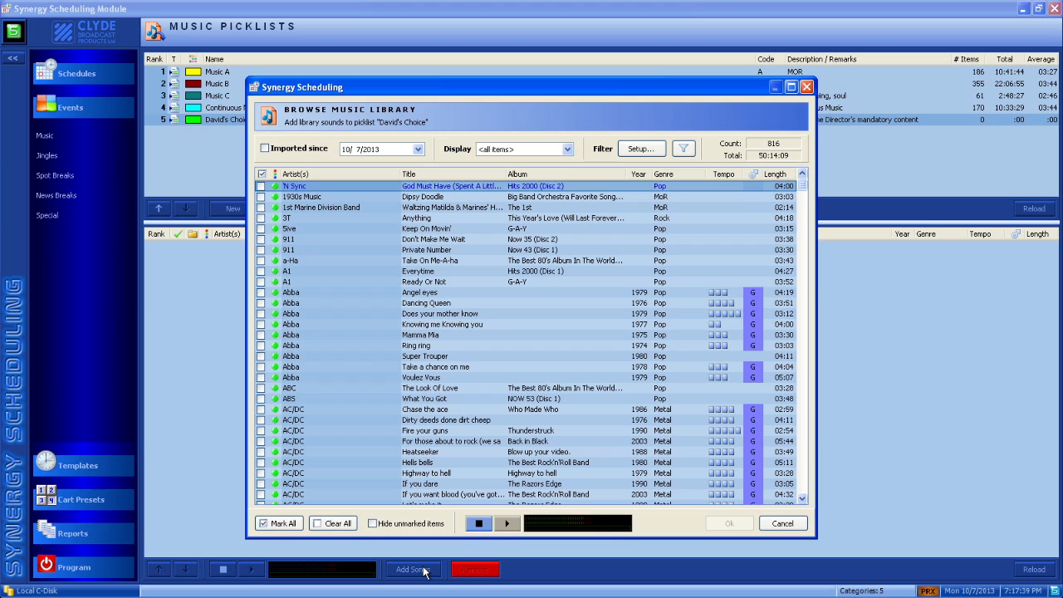
# Mark ZZ Top's "Gimme All Your Lovin'" in the music library and add it to the Programme Director's mandatory content picklist.
pyautogui.click(262, 228)
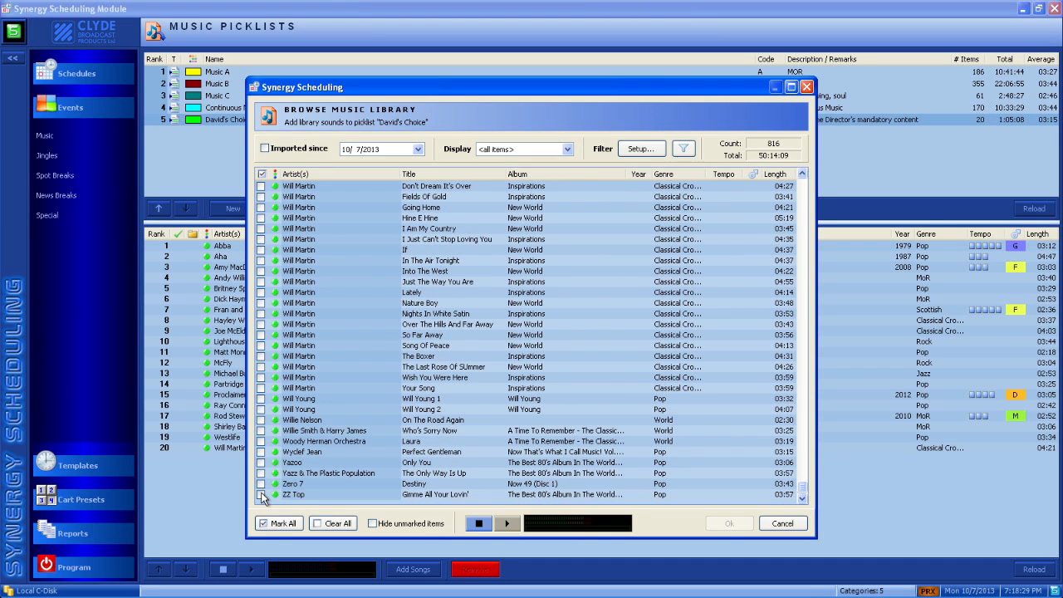
pyautogui.click(262, 495)
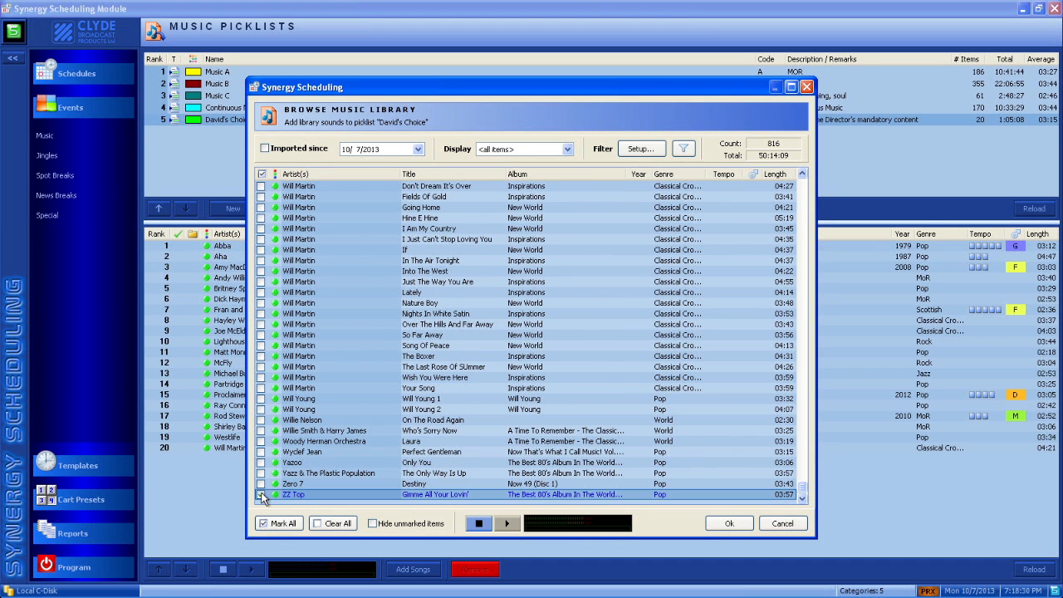
pyautogui.click(731, 524)
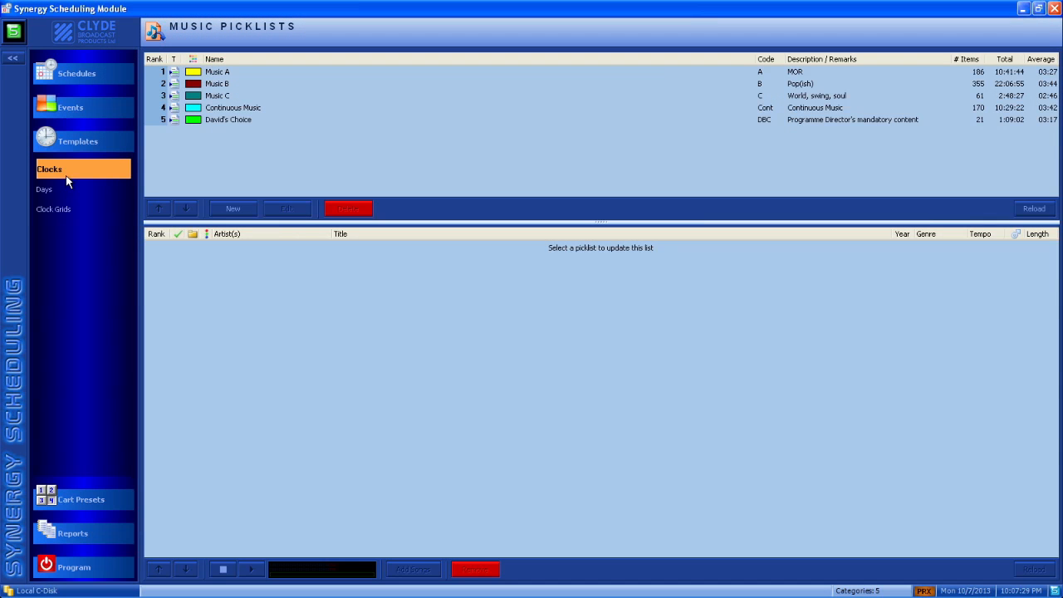
# Create a new clock template named "Demo Hour" with the remark "For training purposes".
pyautogui.click(67, 169)
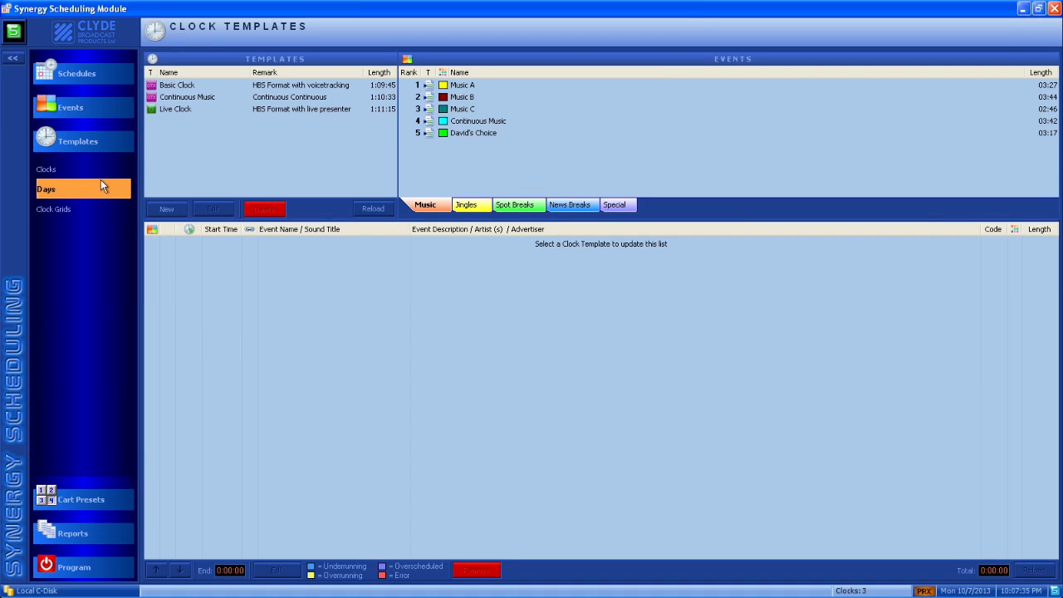
pyautogui.click(165, 209)
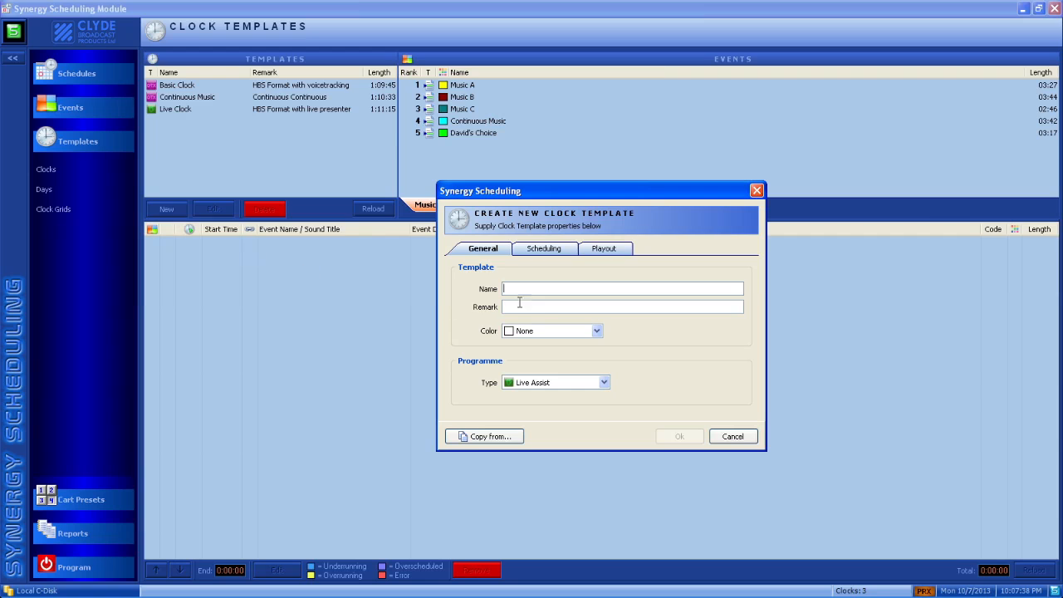
pyautogui.write('Demo Ho')
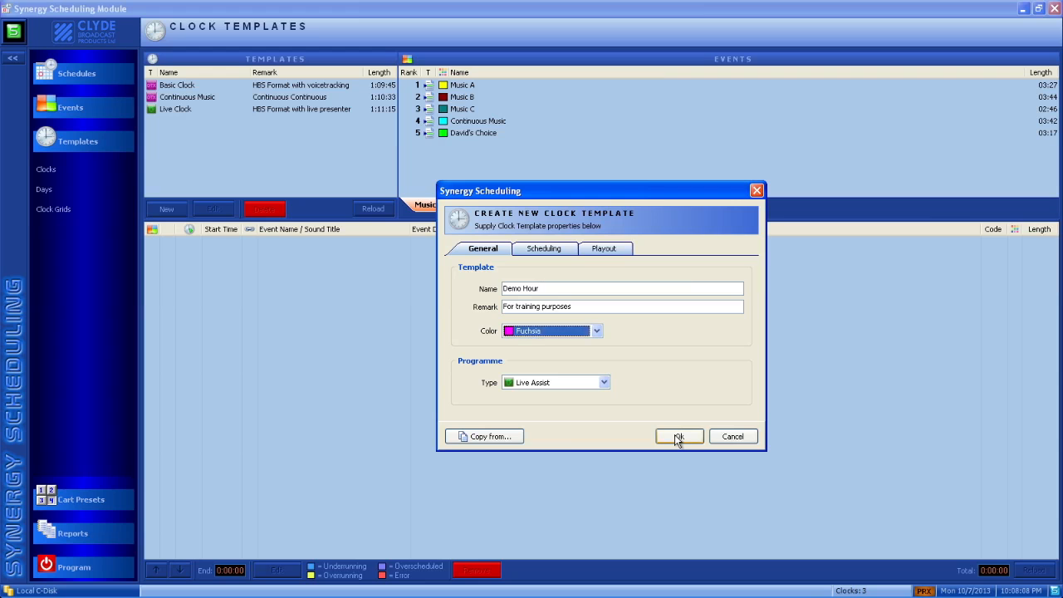
pyautogui.click(675, 435)
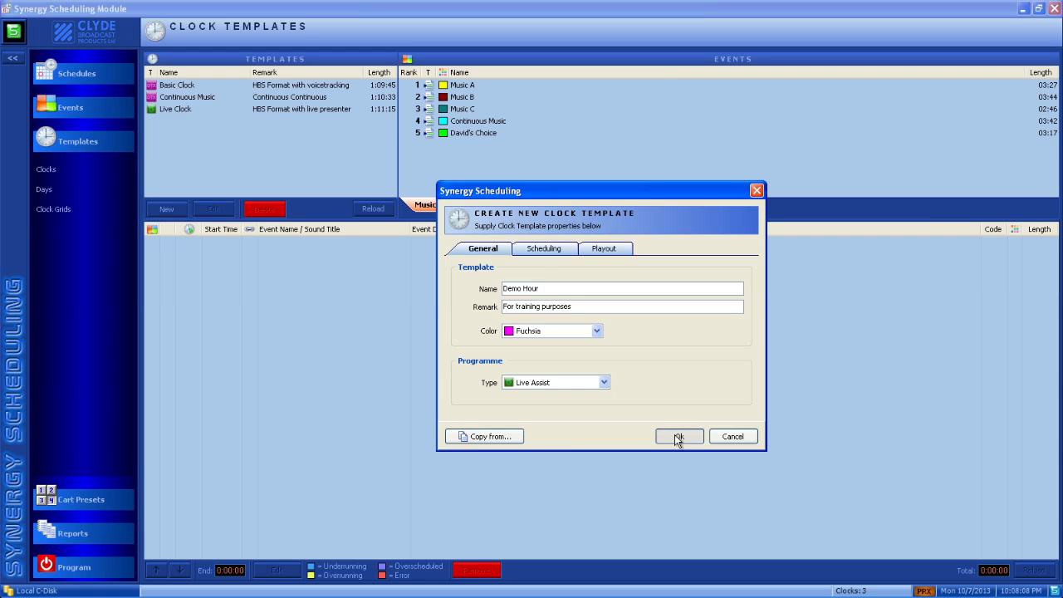
pyautogui.click(674, 434)
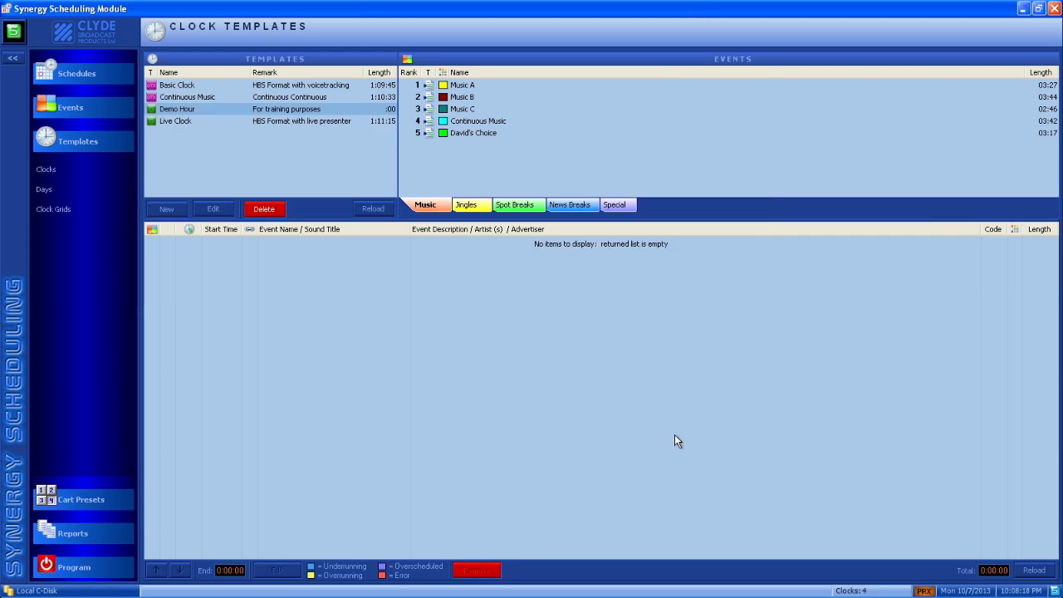
# Add the Music A, Music B, Music C and Continuous Music events to the Demo Hour clock, in that order.
pyautogui.doubleClick(449, 86)
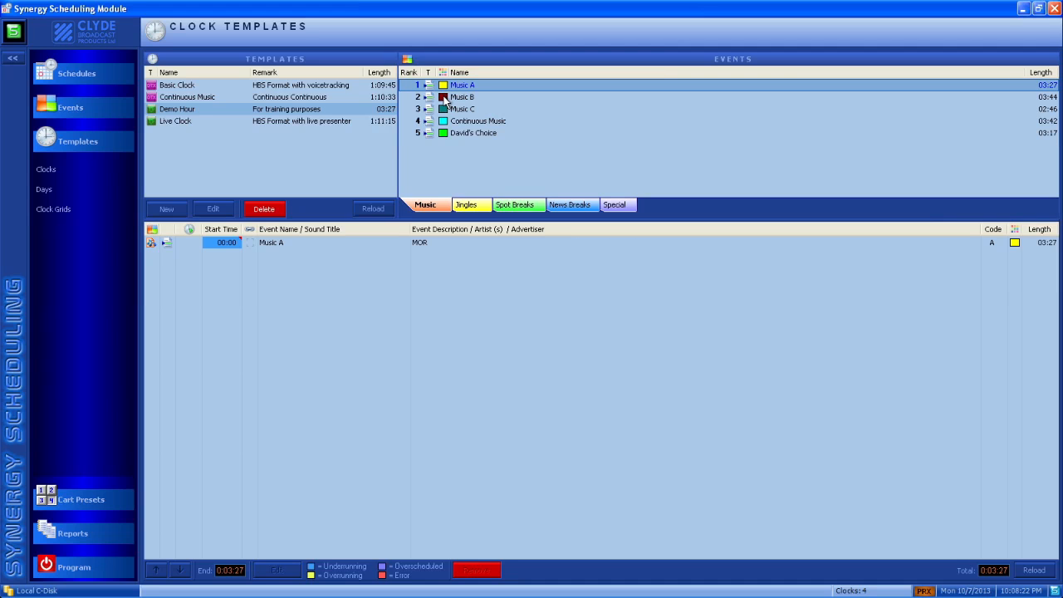
pyautogui.doubleClick(445, 98)
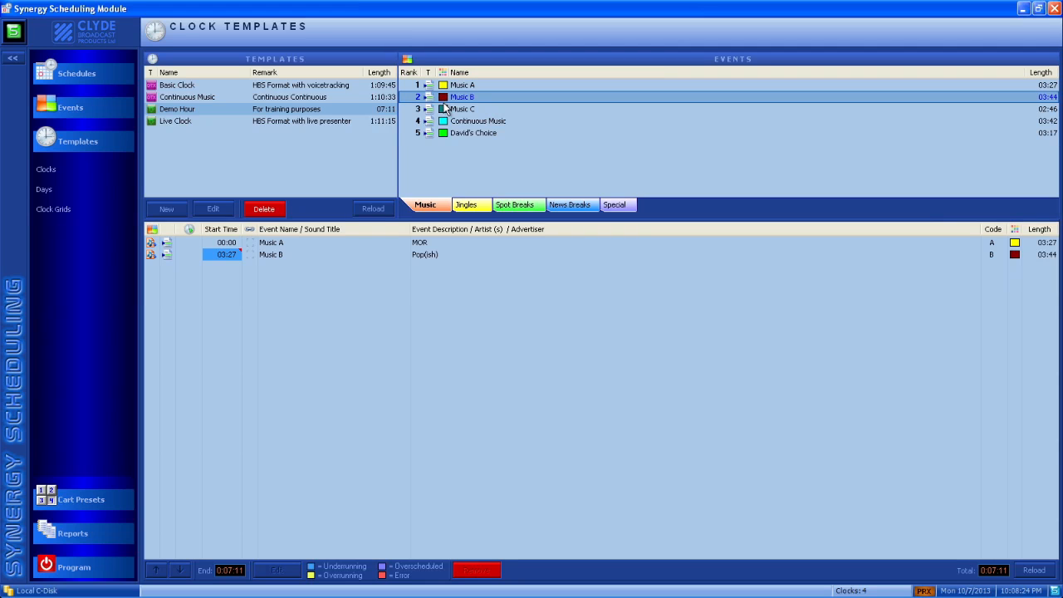
pyautogui.doubleClick(446, 110)
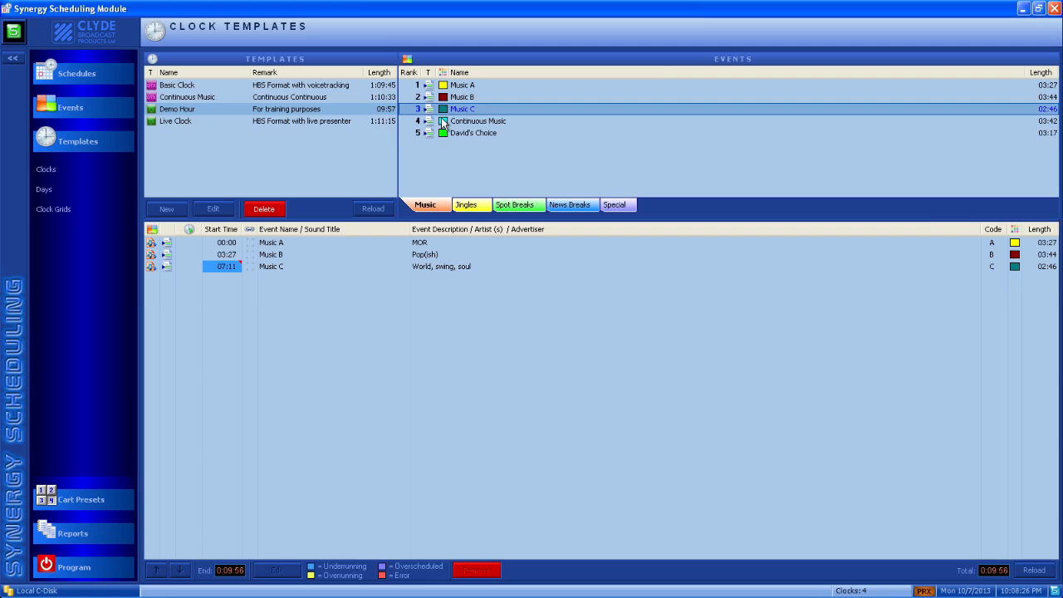
pyautogui.click(441, 120)
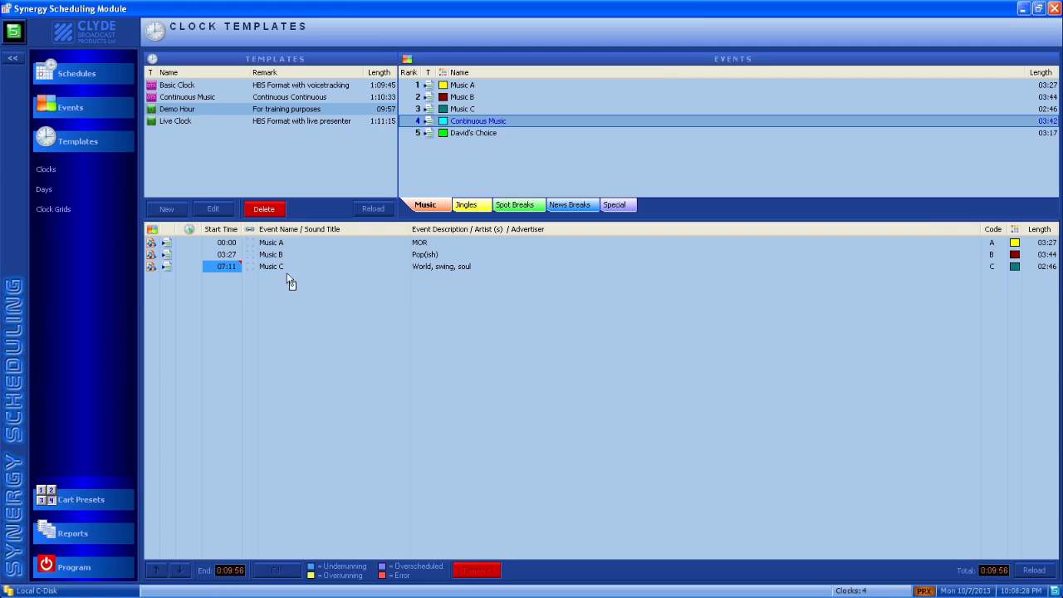
pyautogui.moveTo(275, 288); pyautogui.dragTo(269, 281)
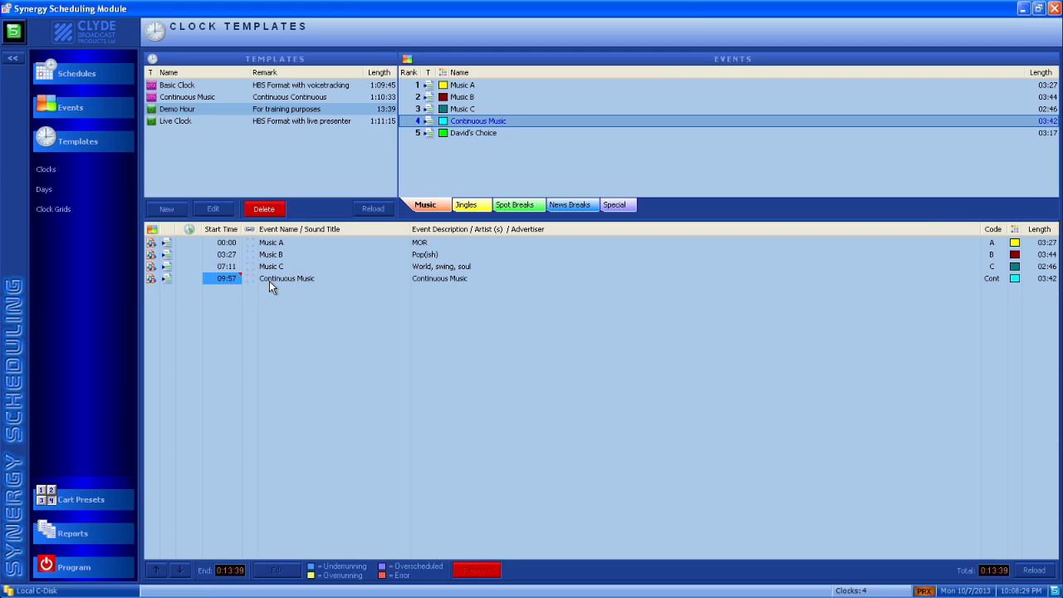
# Append a second Music C event to the Demo Hour clock and insert the Programme Director's mandatory content event between Music A and Music B.
pyautogui.click(442, 109)
pyautogui.click(238, 311)
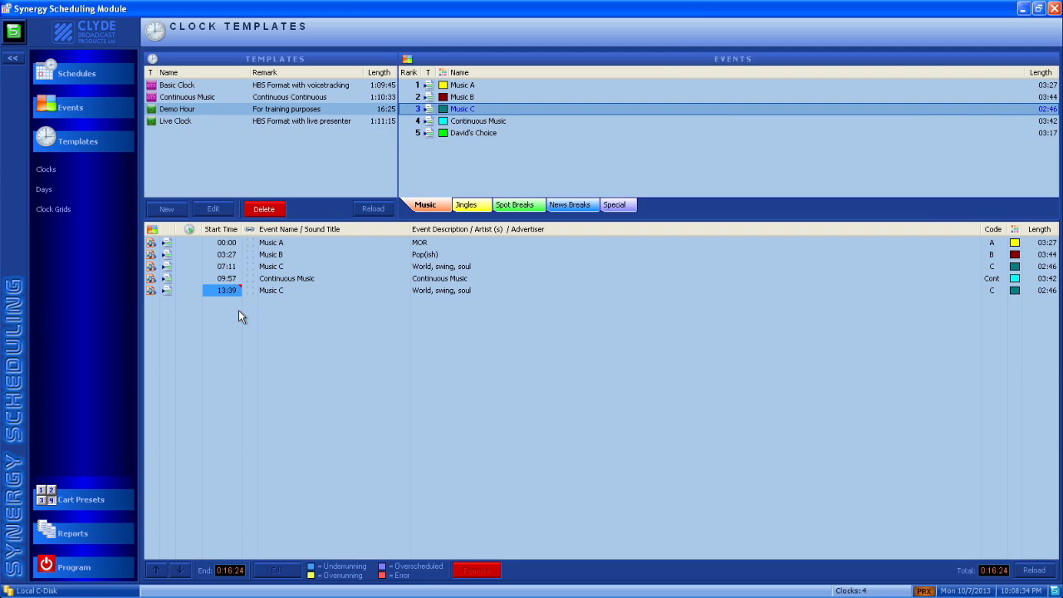
pyautogui.click(443, 134)
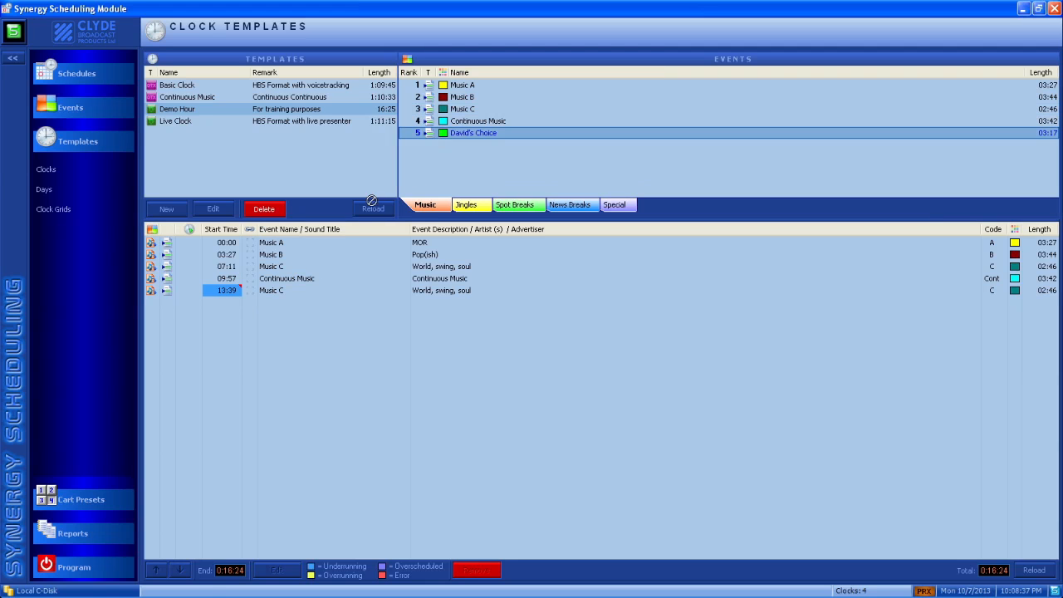
pyautogui.click(274, 264)
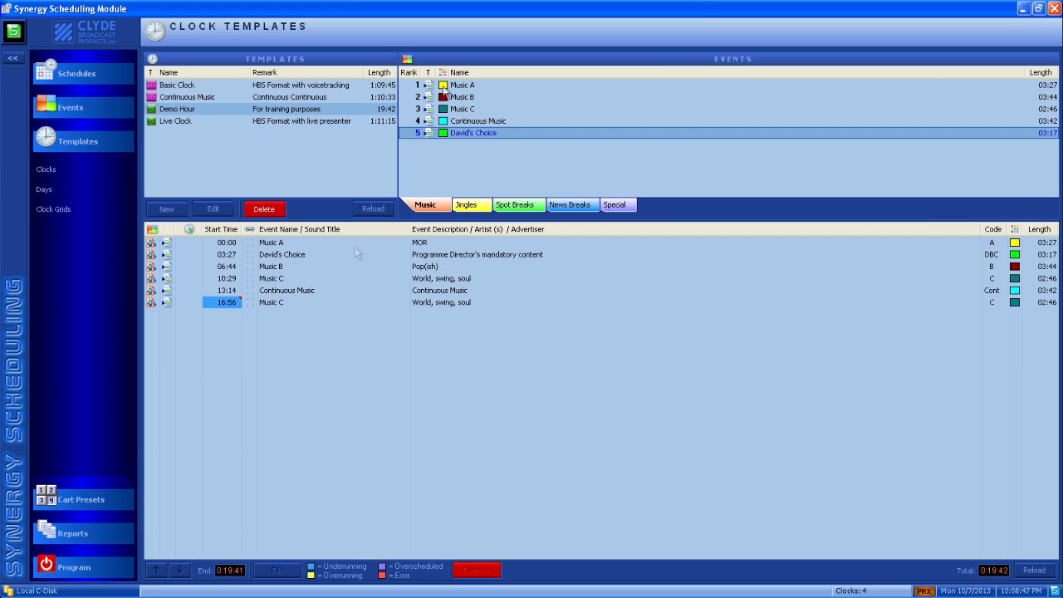
# Add the HR jingle event to the end of the Demo Hour clock.
pyautogui.click(463, 206)
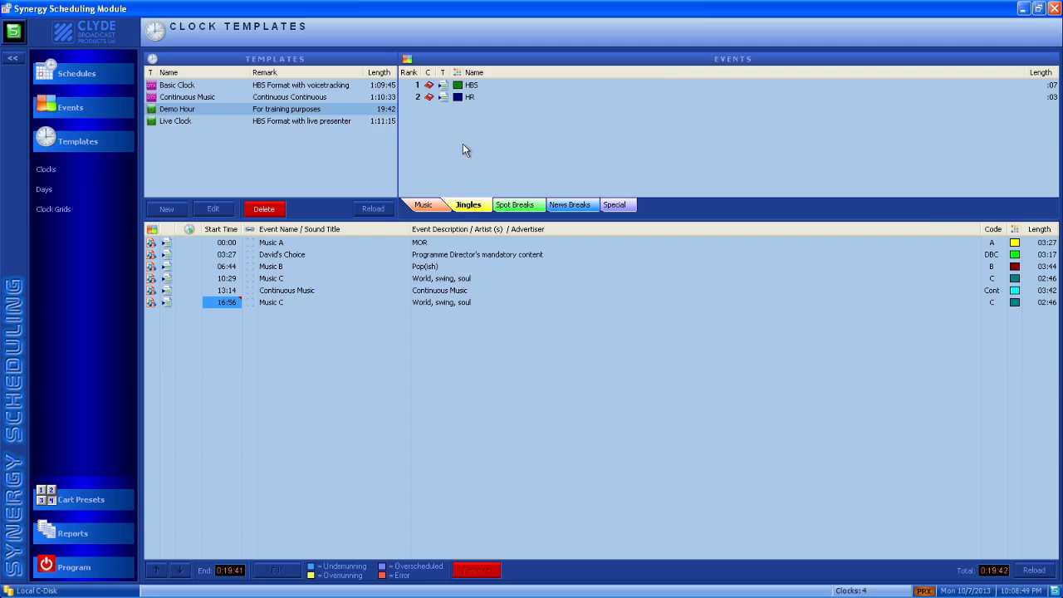
pyautogui.click(459, 98)
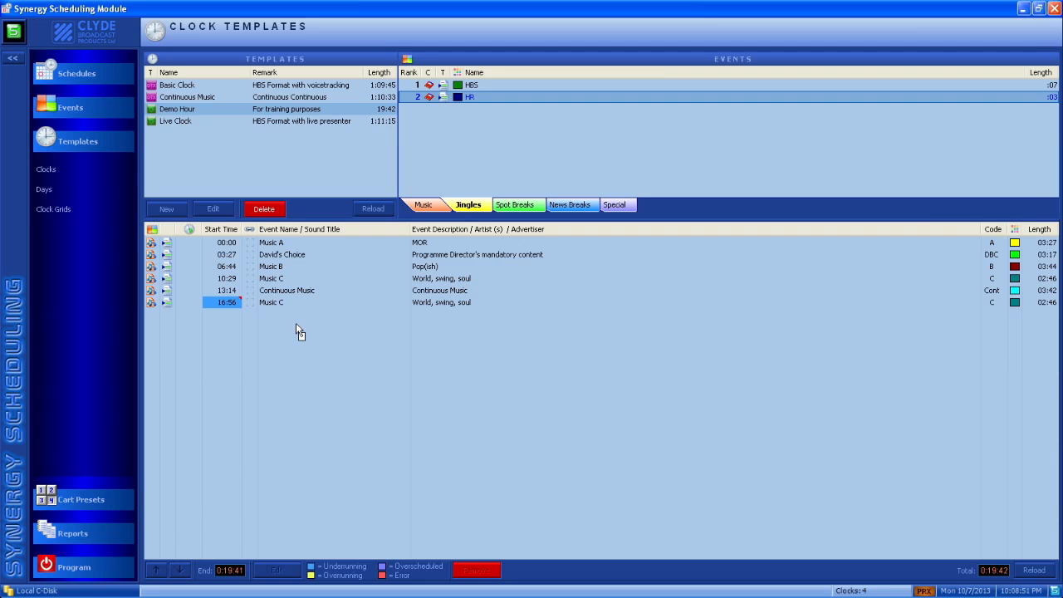
pyautogui.moveTo(296, 325); pyautogui.dragTo(297, 324)
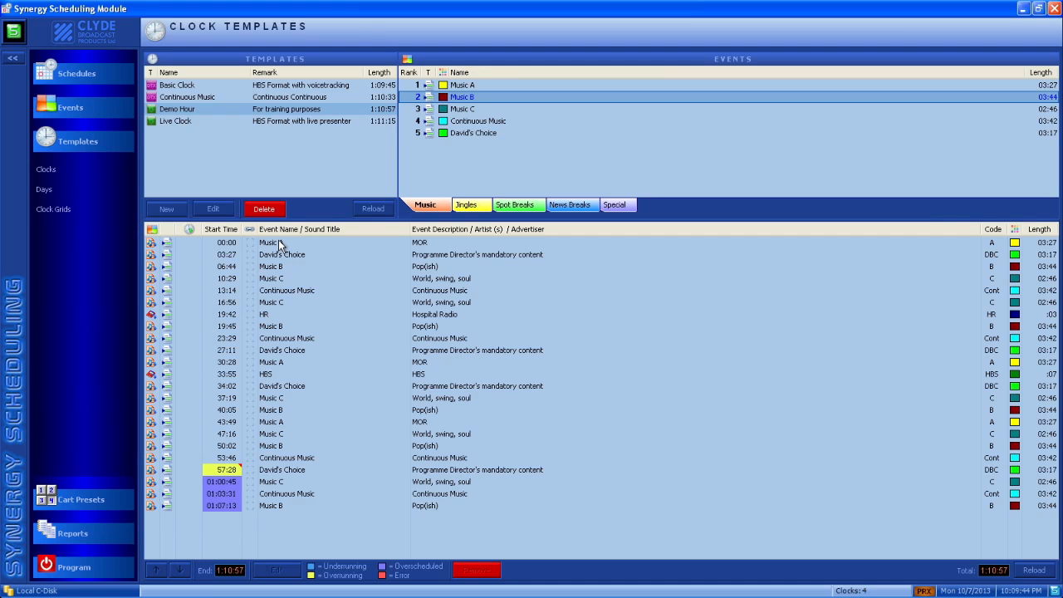
# Insert the "HBS Serving Hospitals" jingle from the audio library before the first Music A event in the Demo Hour clock.
pyautogui.rightClick(279, 241)
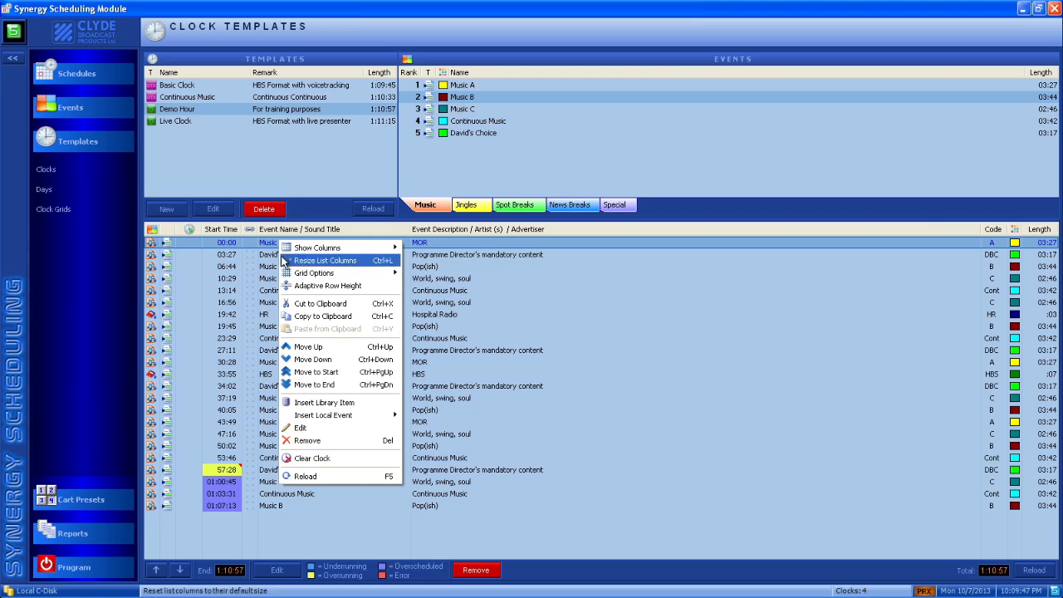
pyautogui.click(319, 404)
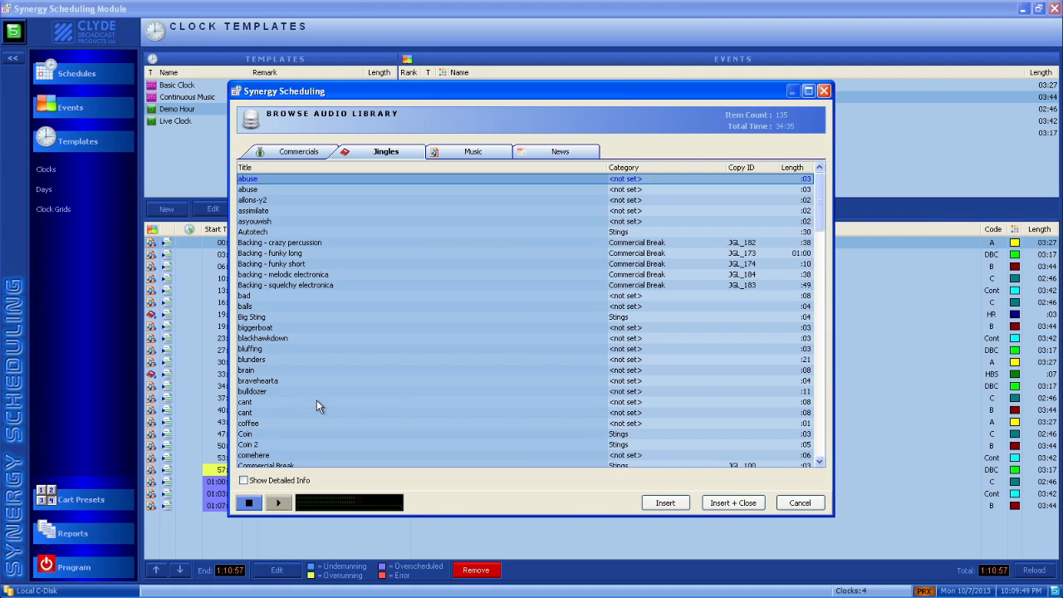
pyautogui.click(362, 152)
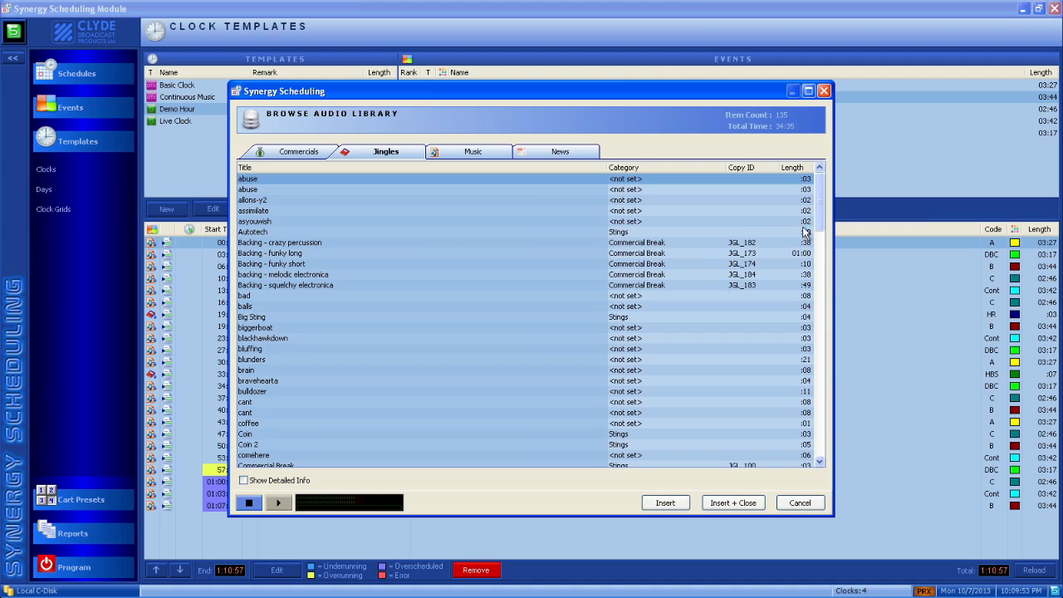
pyautogui.moveTo(818, 224); pyautogui.dragTo(813, 307)
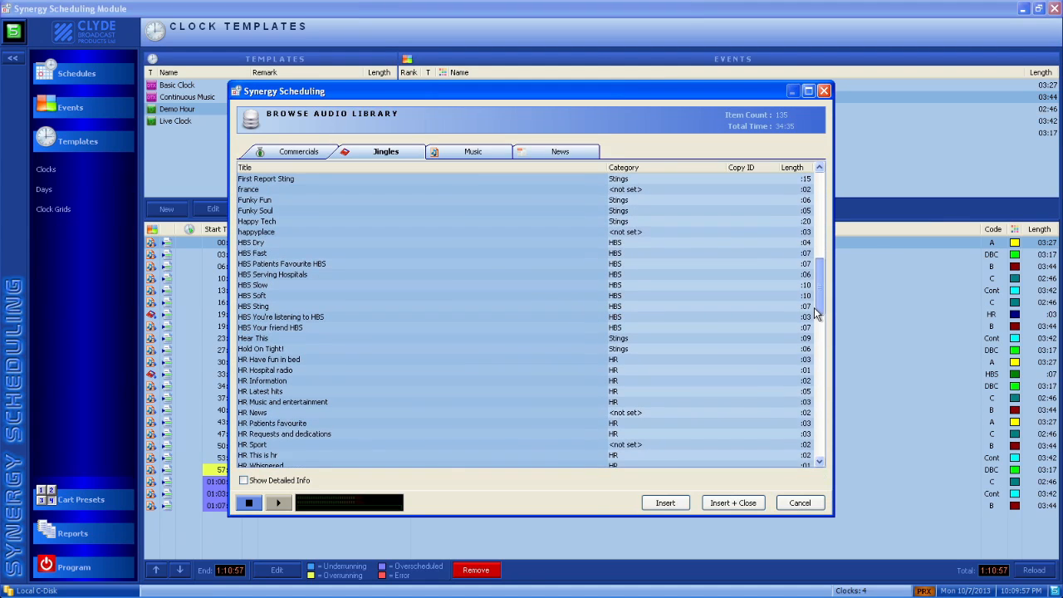
pyautogui.doubleClick(296, 275)
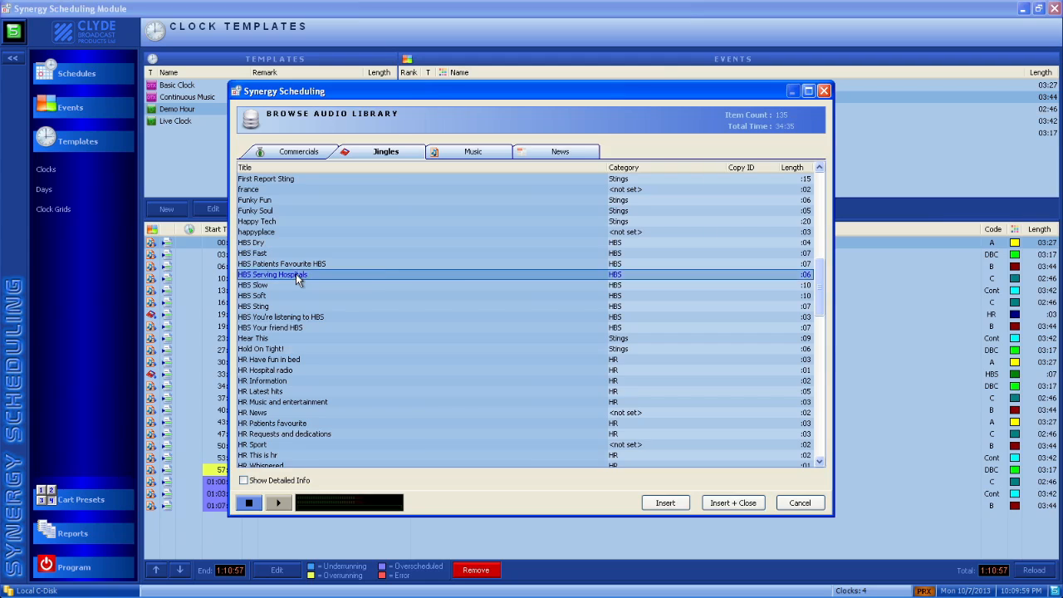
# Move the HR jingle event up one place so it directly follows Continuous Music.
pyautogui.click(267, 326)
pyautogui.moveTo(266, 326); pyautogui.dragTo(267, 312)
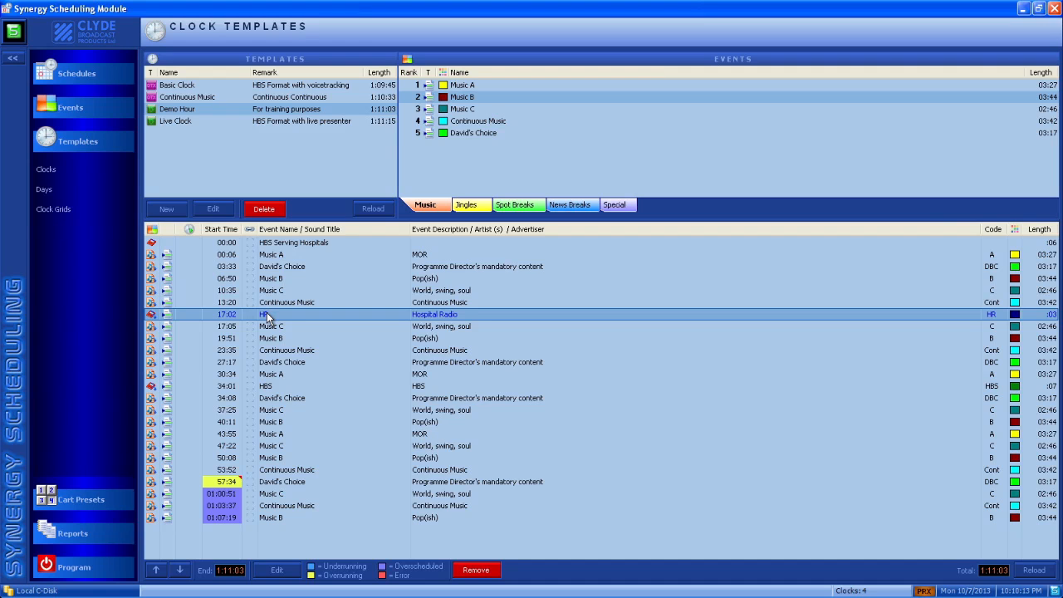
# Make the jingles start on time: HR at offset 15:00, and HBS at 30:00 with 02:00 early and late start margins.
pyautogui.doubleClick(266, 314)
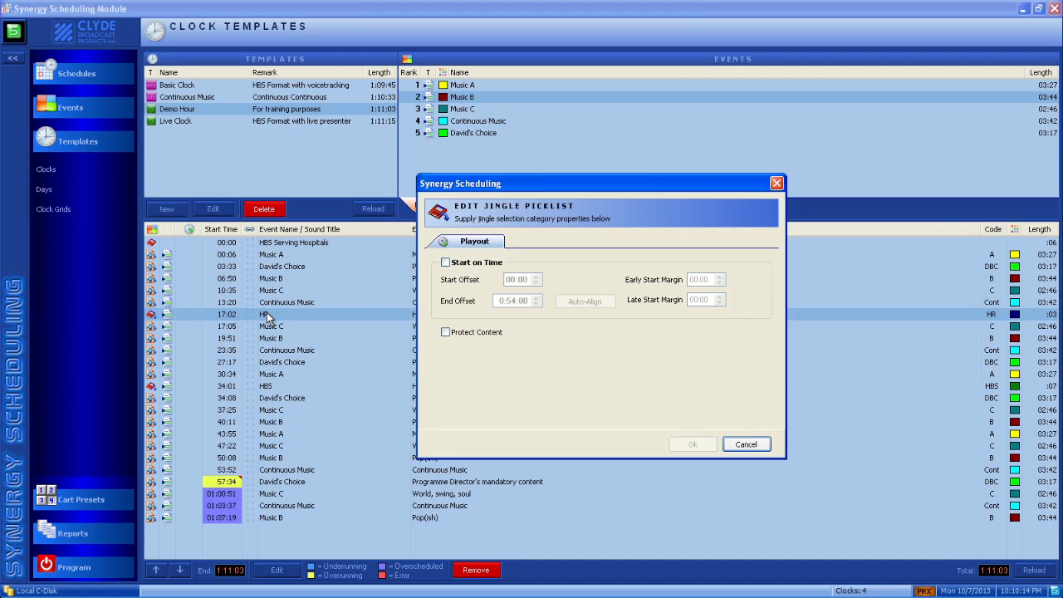
pyautogui.click(445, 261)
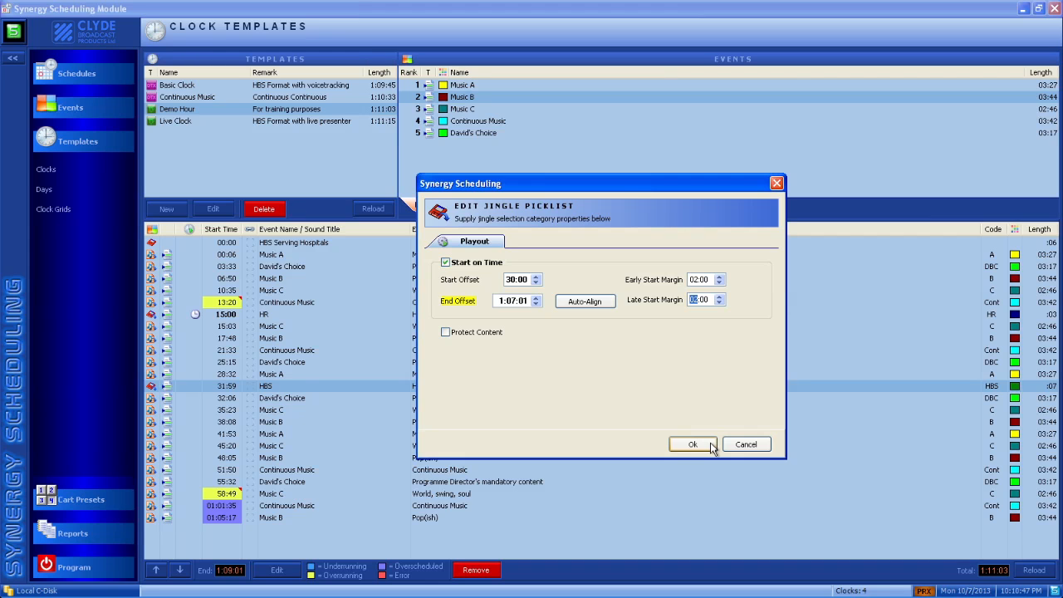
pyautogui.click(711, 447)
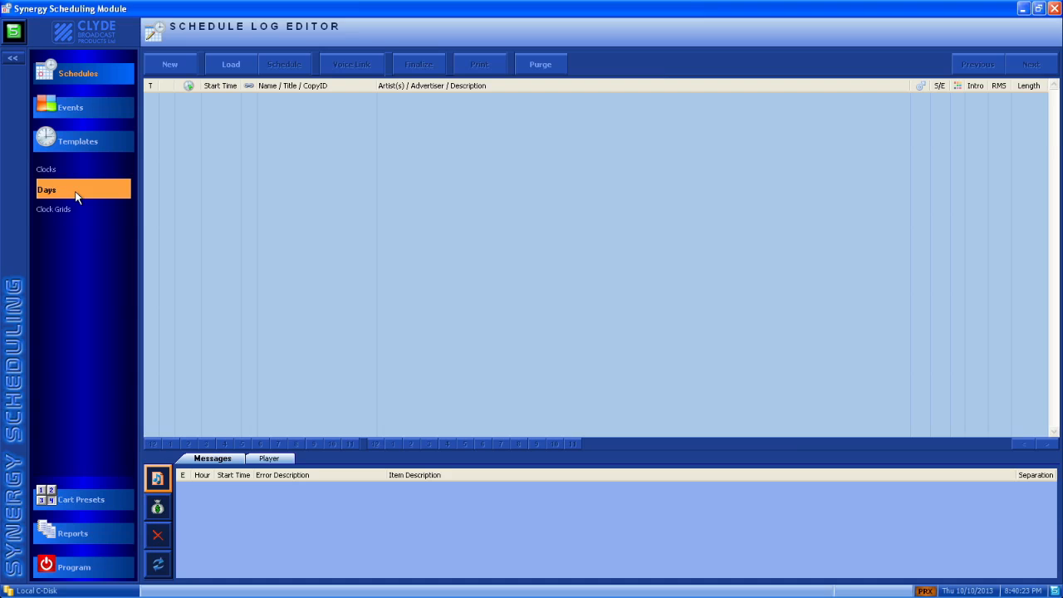
# Create a new day template named "Demo" with the description "For training purposes".
pyautogui.click(74, 196)
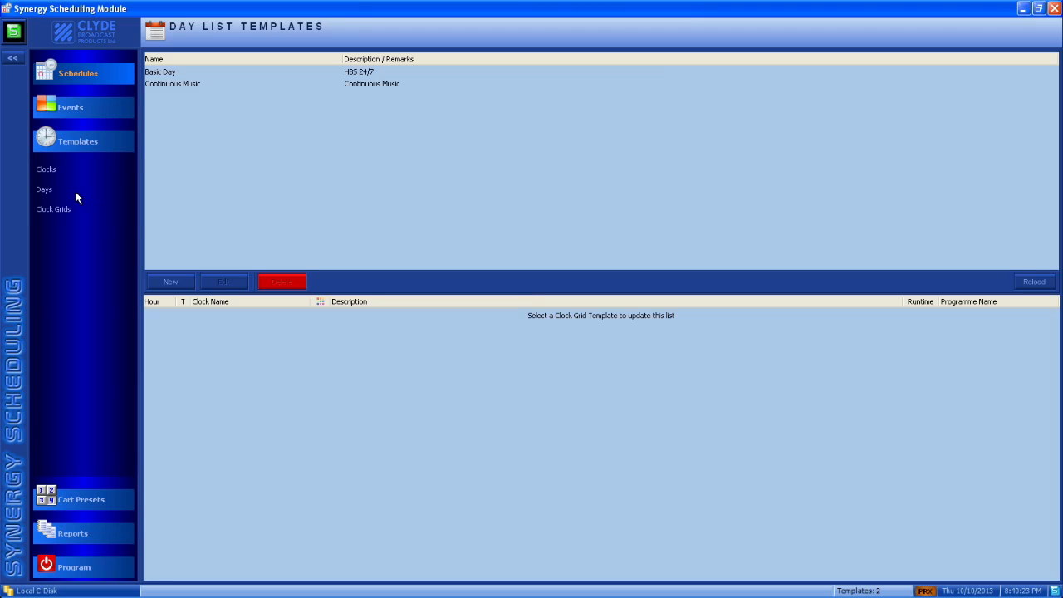
pyautogui.click(165, 281)
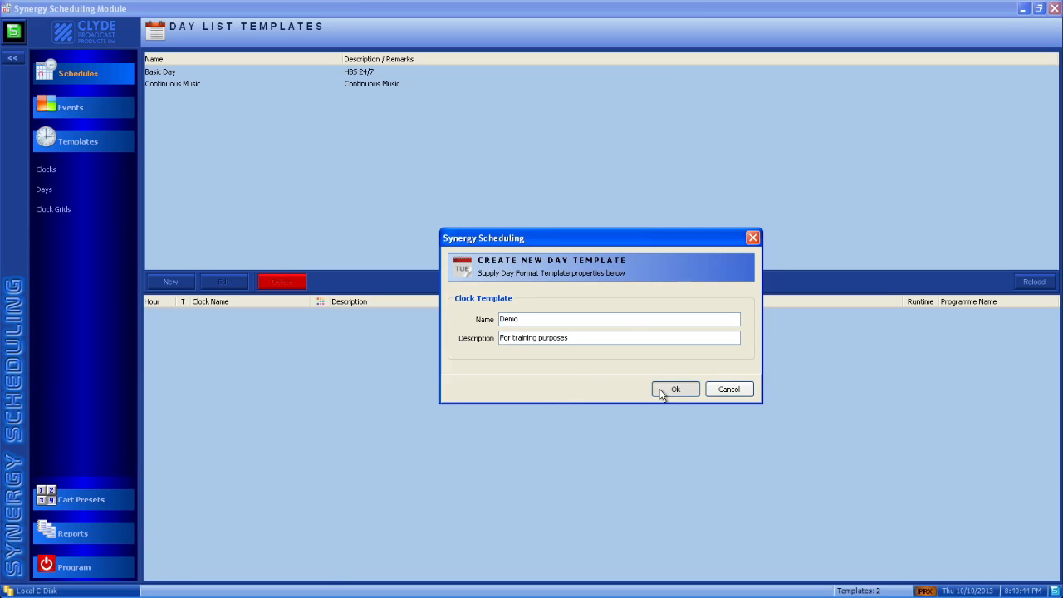
pyautogui.click(660, 392)
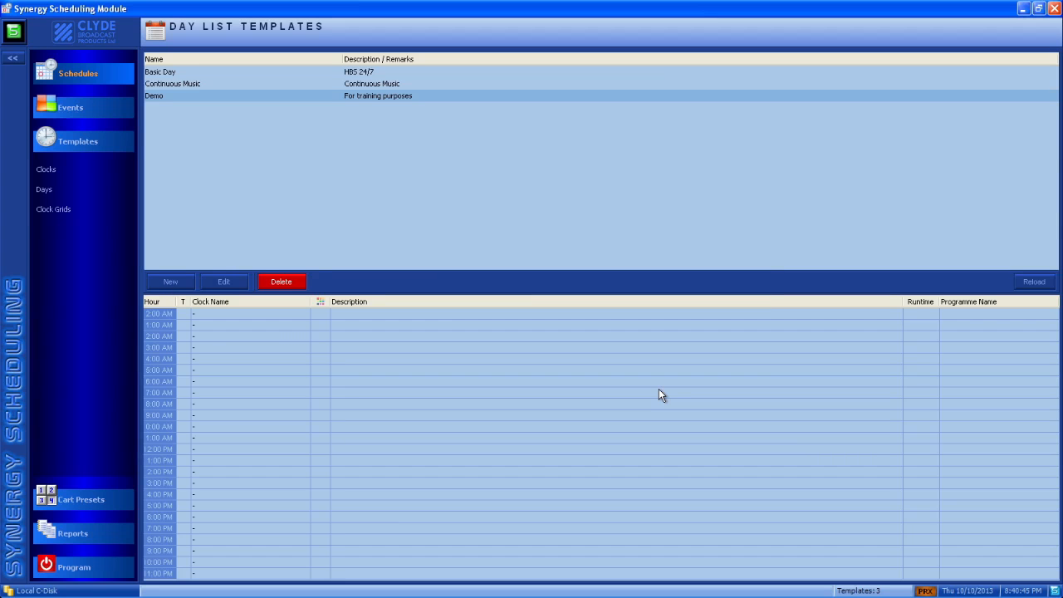
pyautogui.click(281, 314)
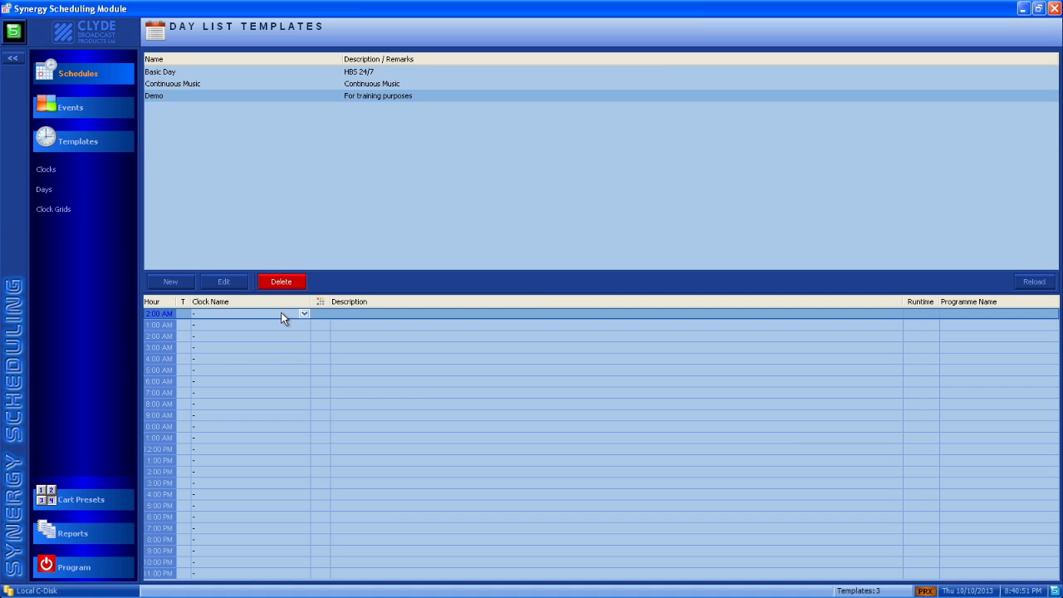
pyautogui.click(295, 311)
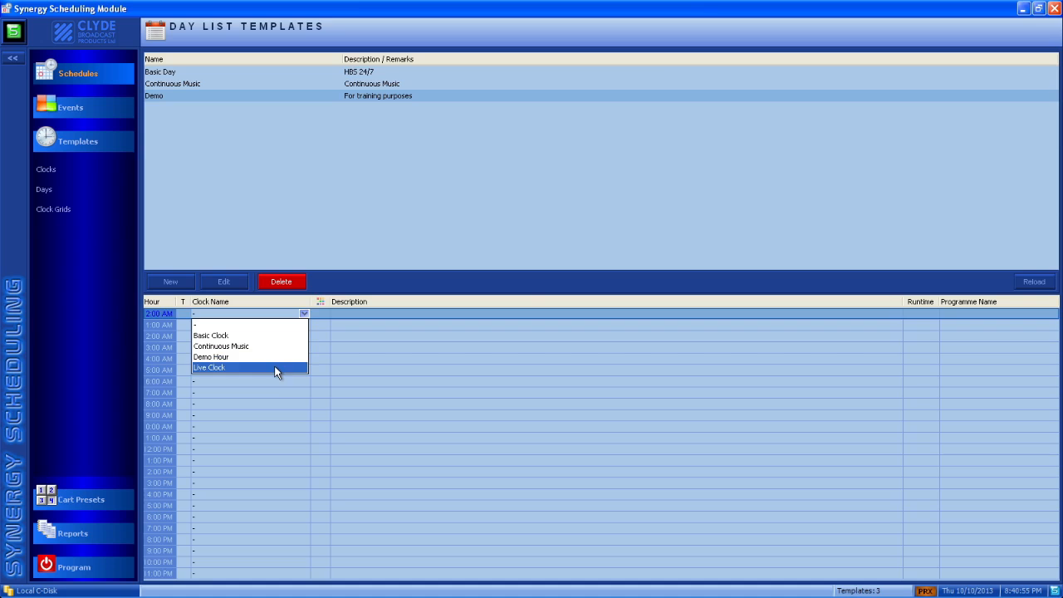
pyautogui.click(280, 317)
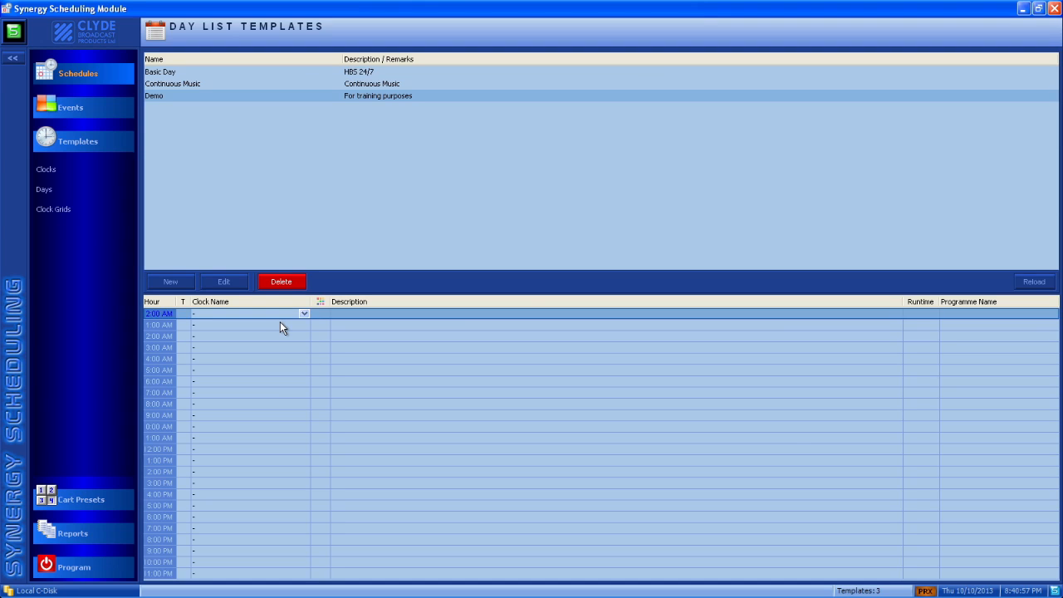
pyautogui.click(280, 324)
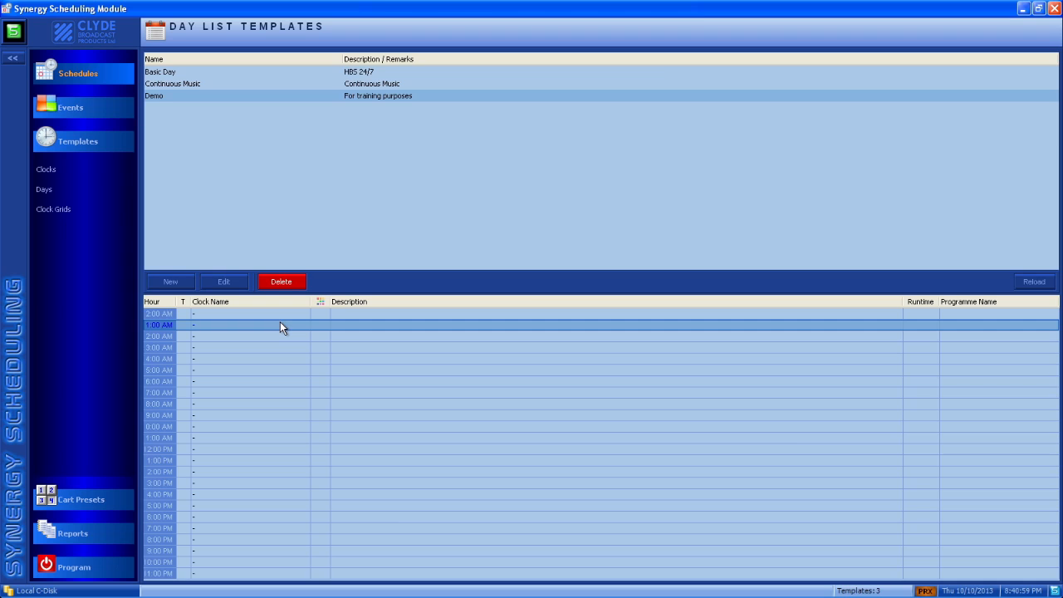
pyautogui.rightClick(280, 328)
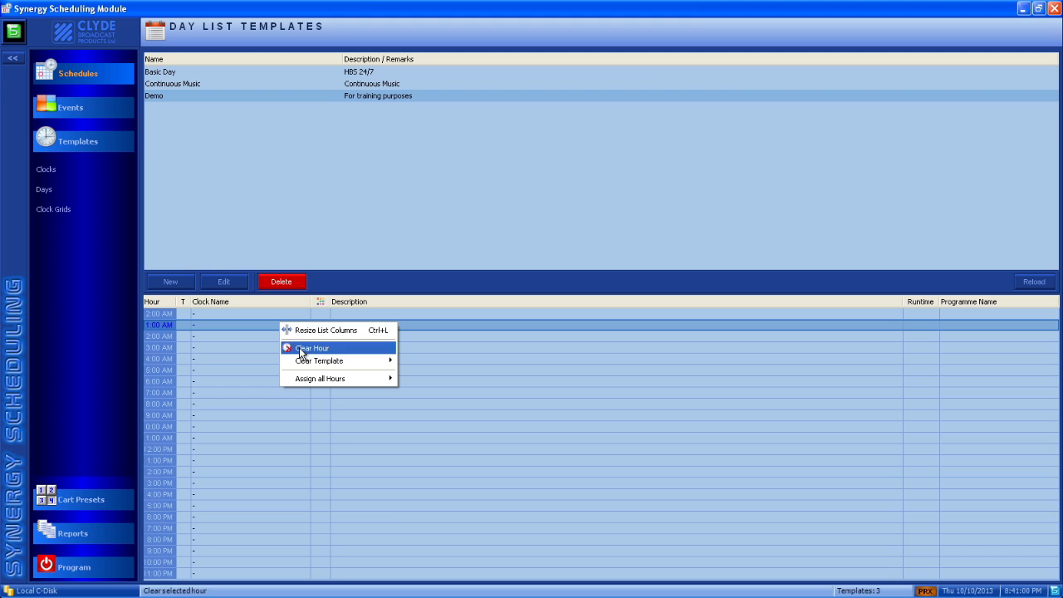
pyautogui.moveTo(304, 378)
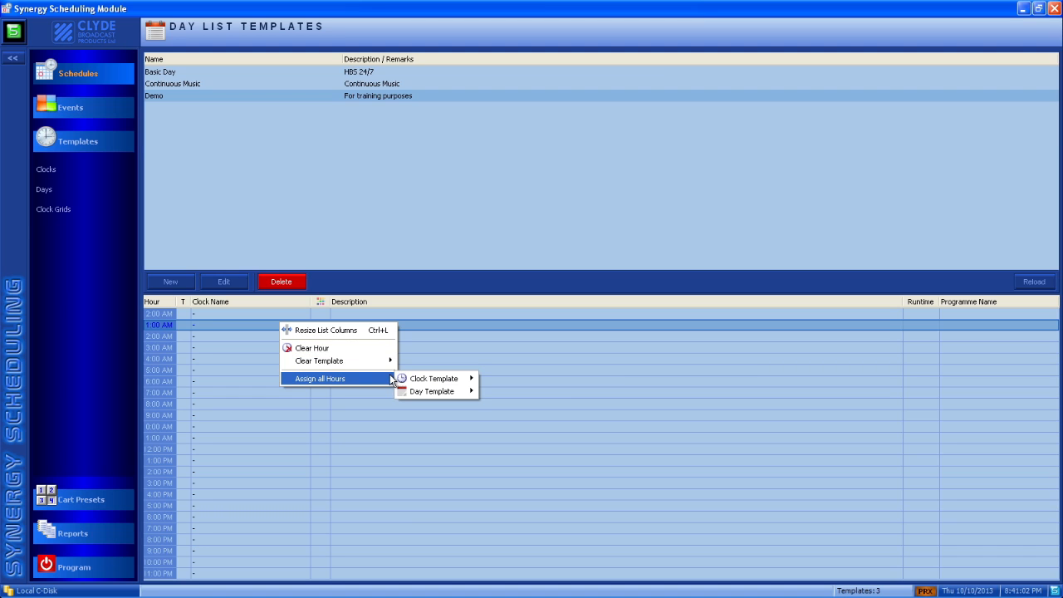
pyautogui.moveTo(400, 376)
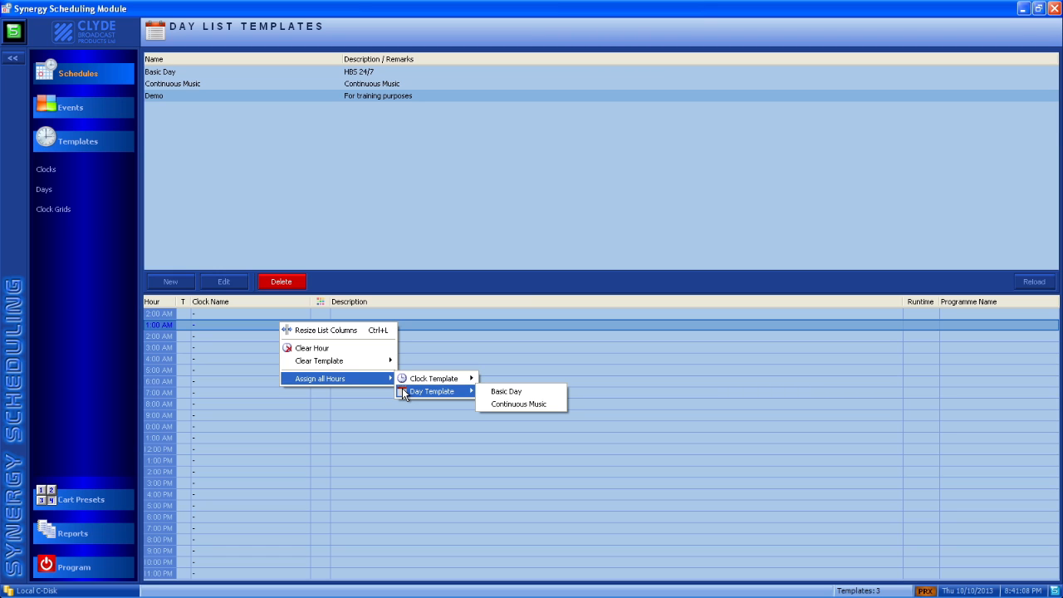
pyautogui.click(296, 314)
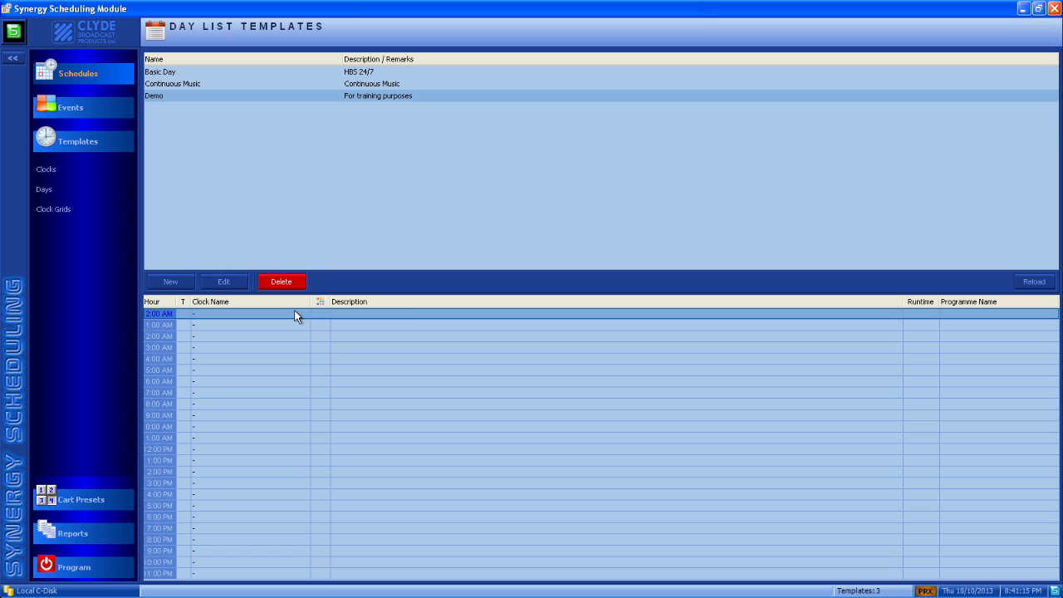
# Assign the Basic Day template's clocks to all hours of the Demo day template, replacing its existing assignments.
pyautogui.rightClick(294, 311)
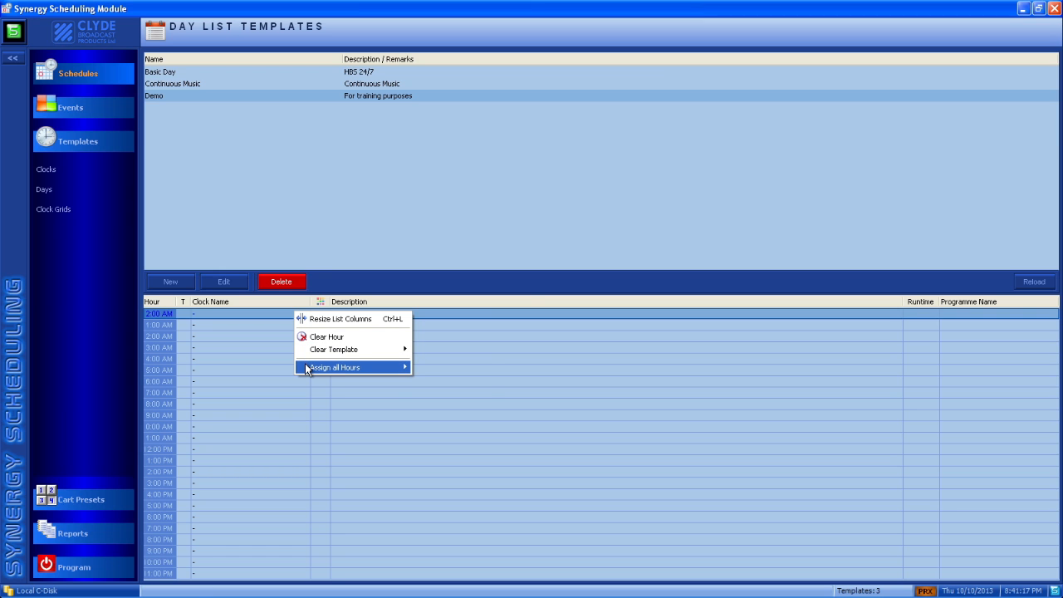
pyautogui.moveTo(448, 382)
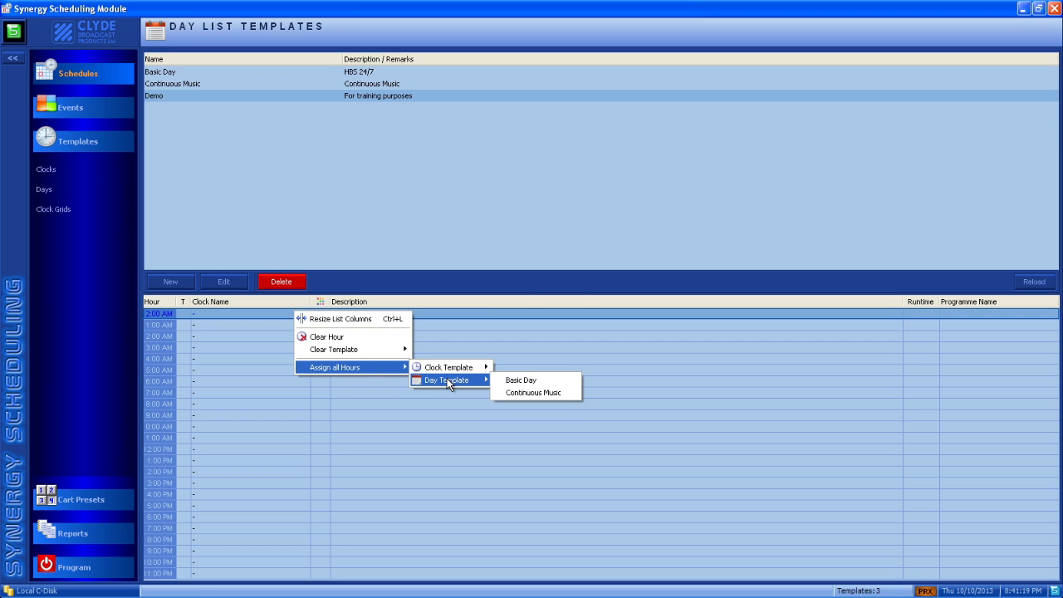
pyautogui.click(512, 380)
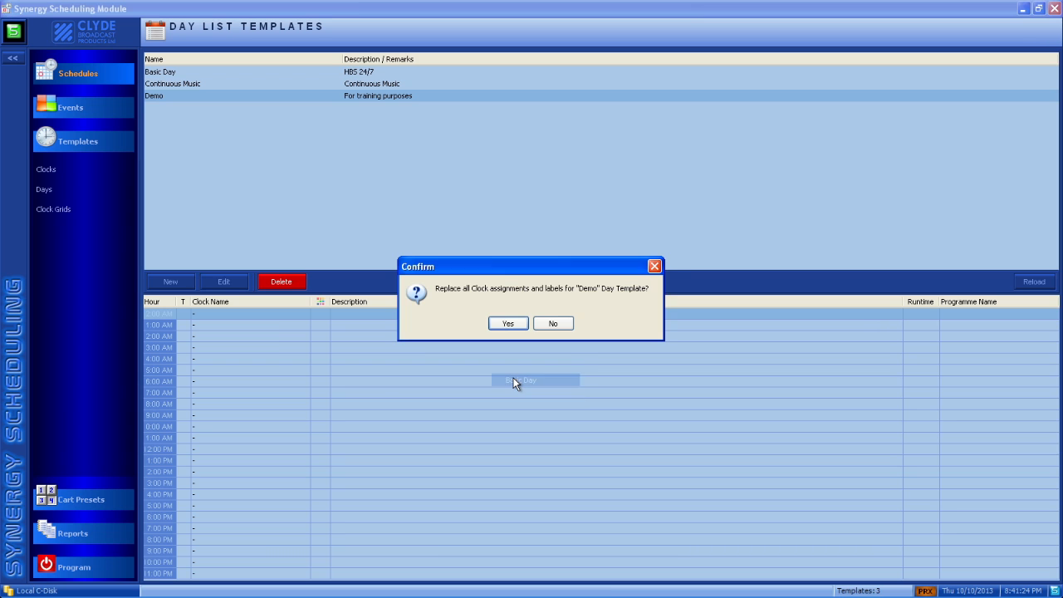
pyautogui.click(515, 324)
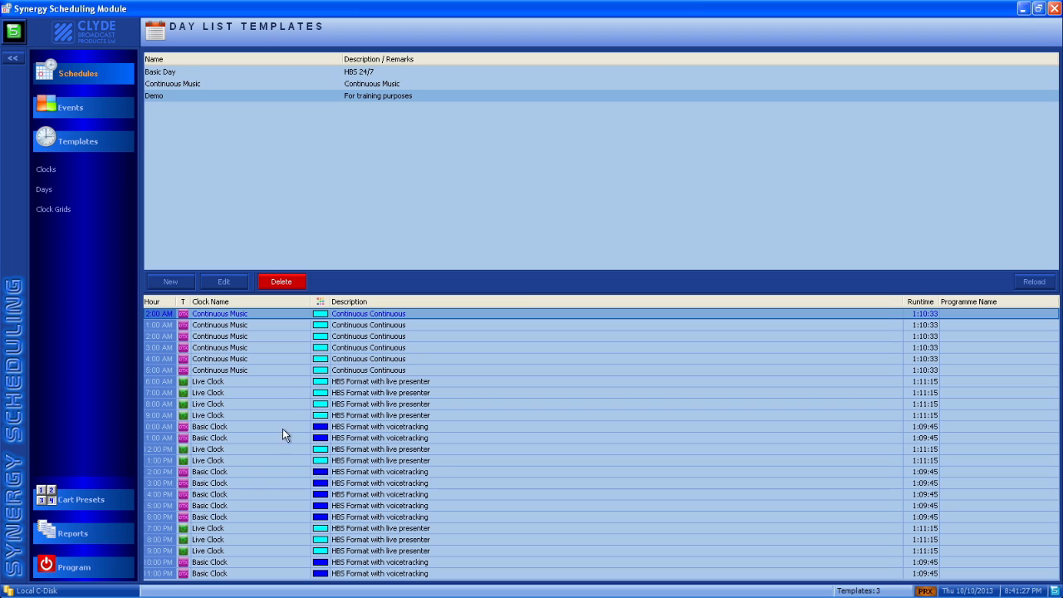
# Assign the Demo Hour clock to the 6:00 PM and 5:00 PM hours of the Demo day template.
pyautogui.click(269, 517)
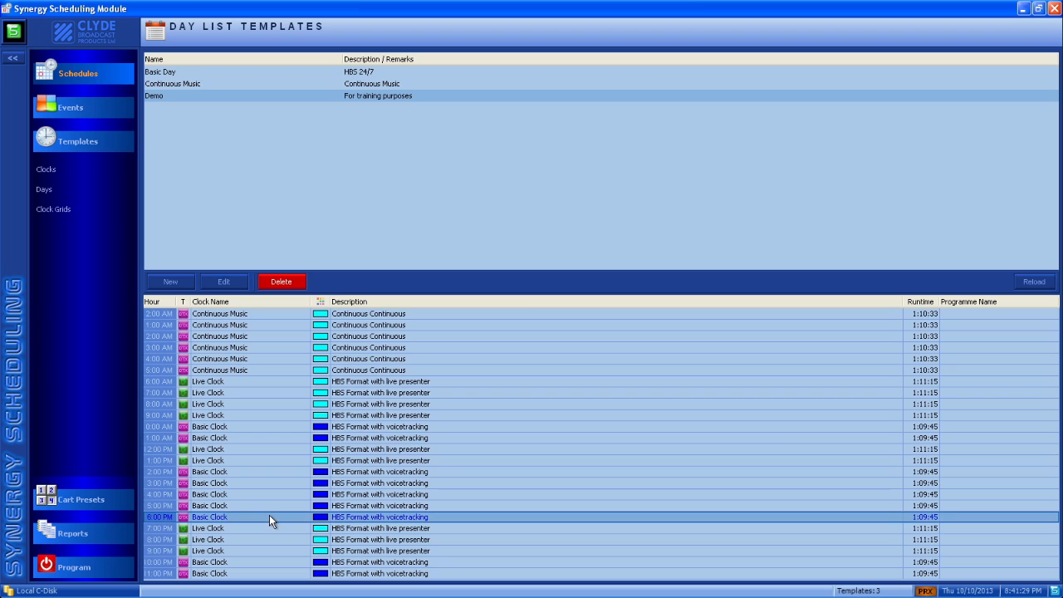
pyautogui.click(269, 517)
pyautogui.click(303, 516)
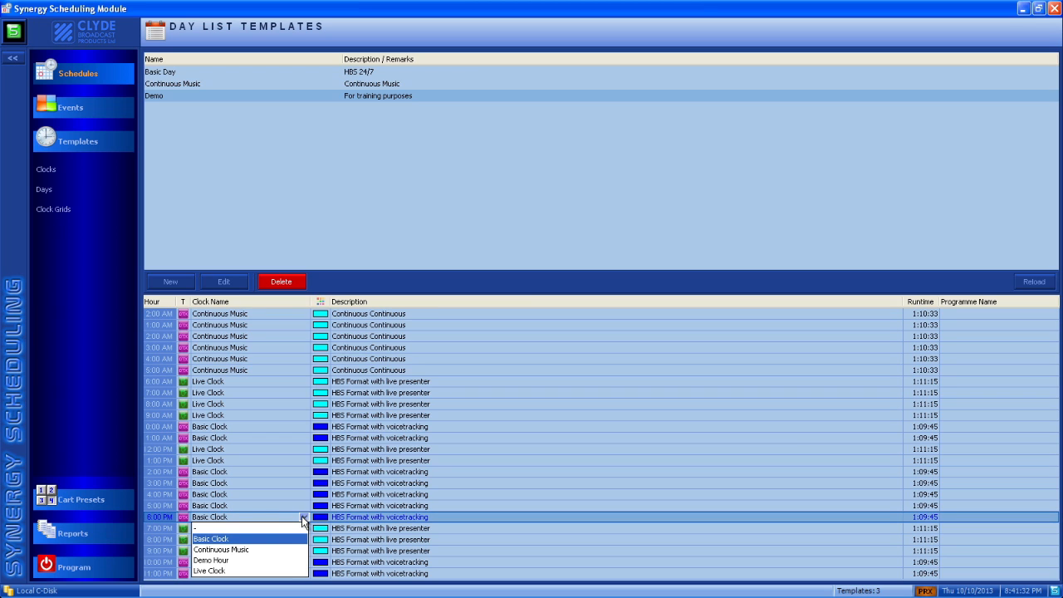
pyautogui.click(272, 561)
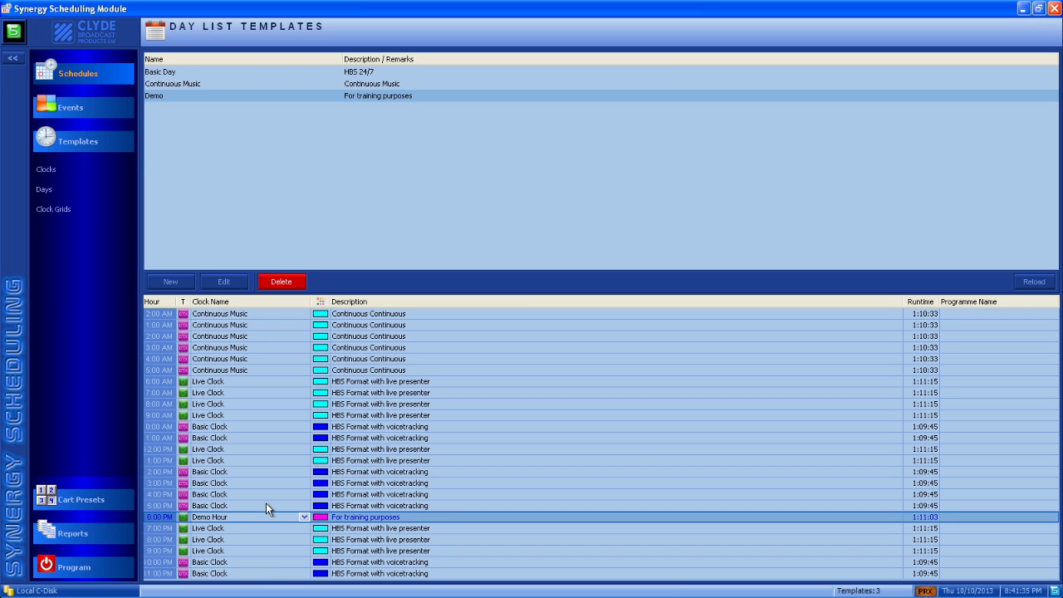
pyautogui.click(266, 504)
pyautogui.click(266, 504)
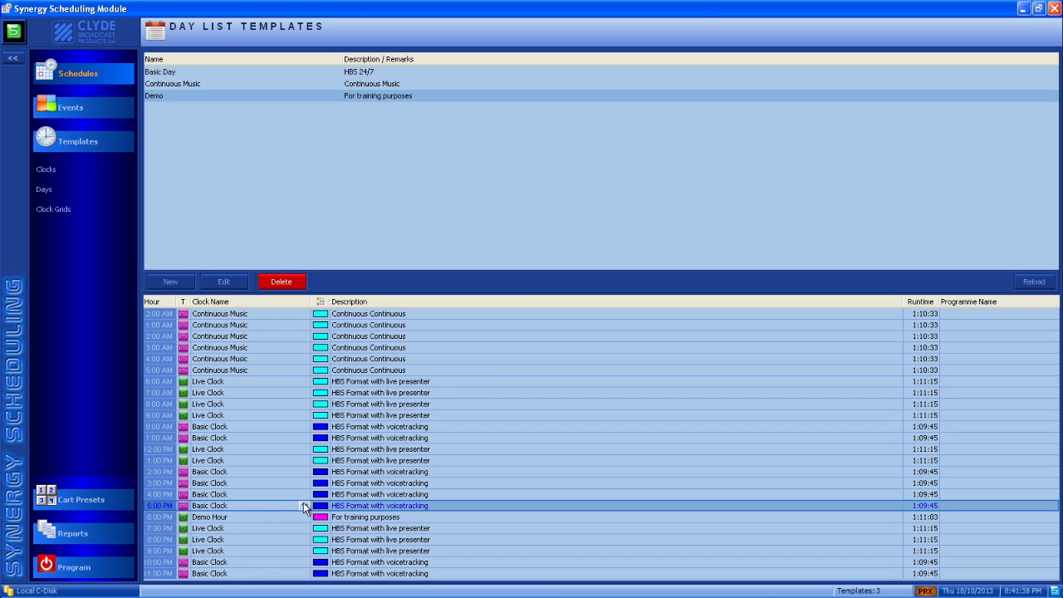
pyautogui.click(304, 506)
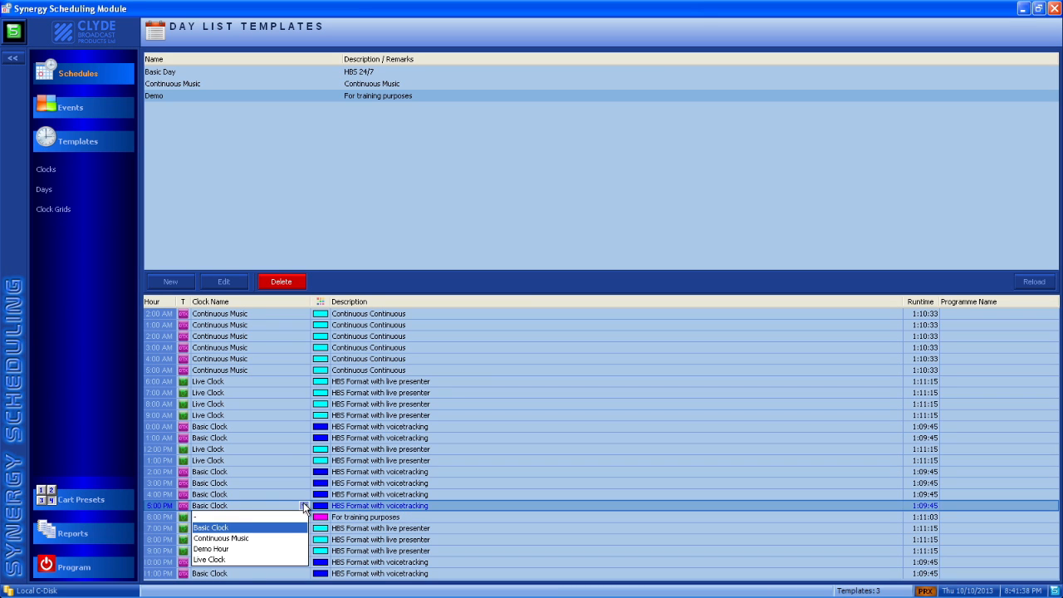
pyautogui.click(266, 549)
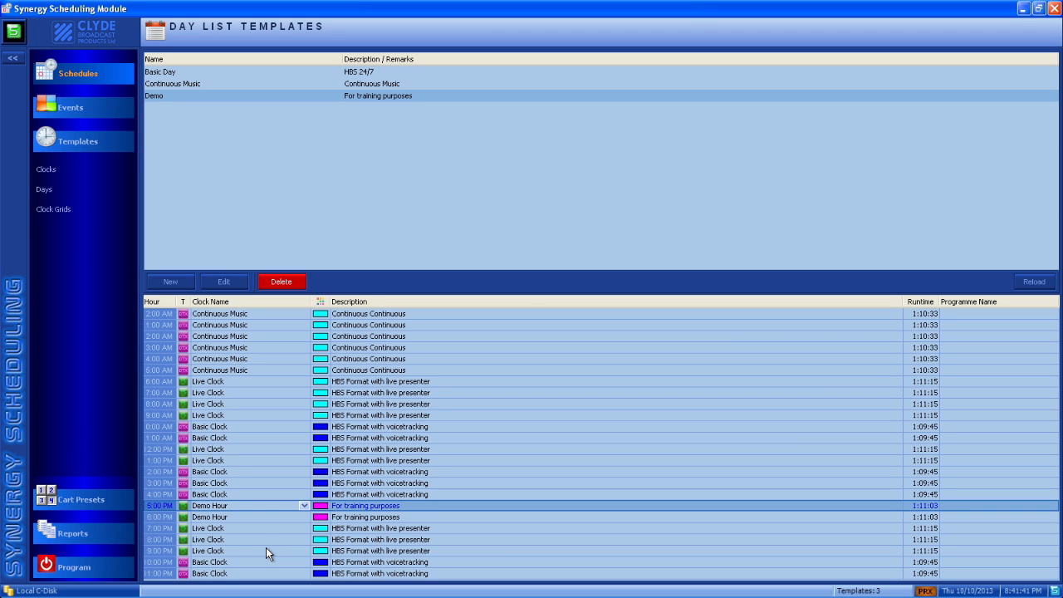
# Assign the Live Clock to the 5:00 AM hour of the Demo day template.
pyautogui.click(259, 370)
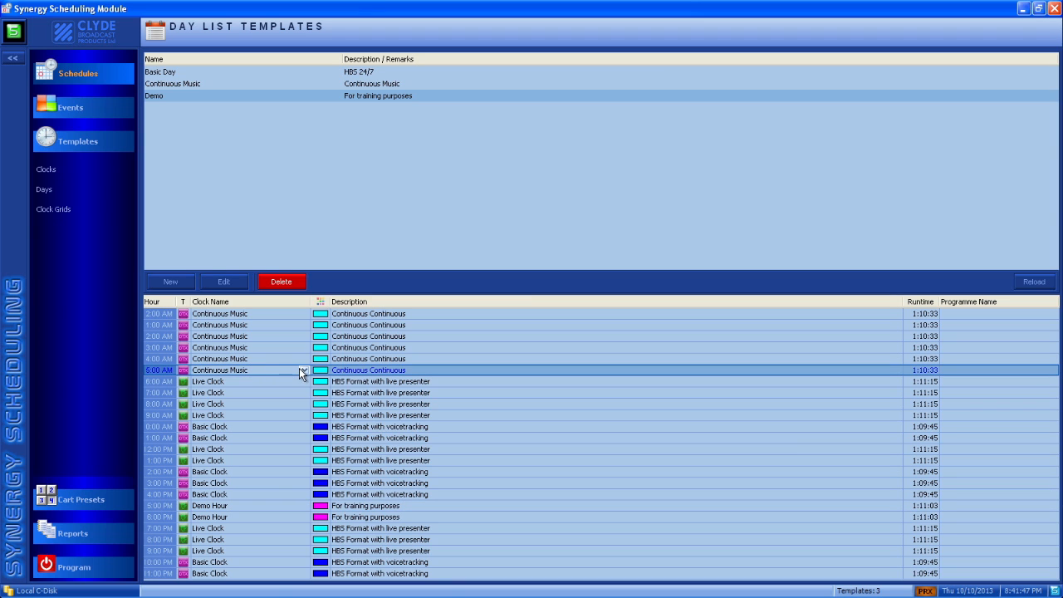
pyautogui.click(300, 369)
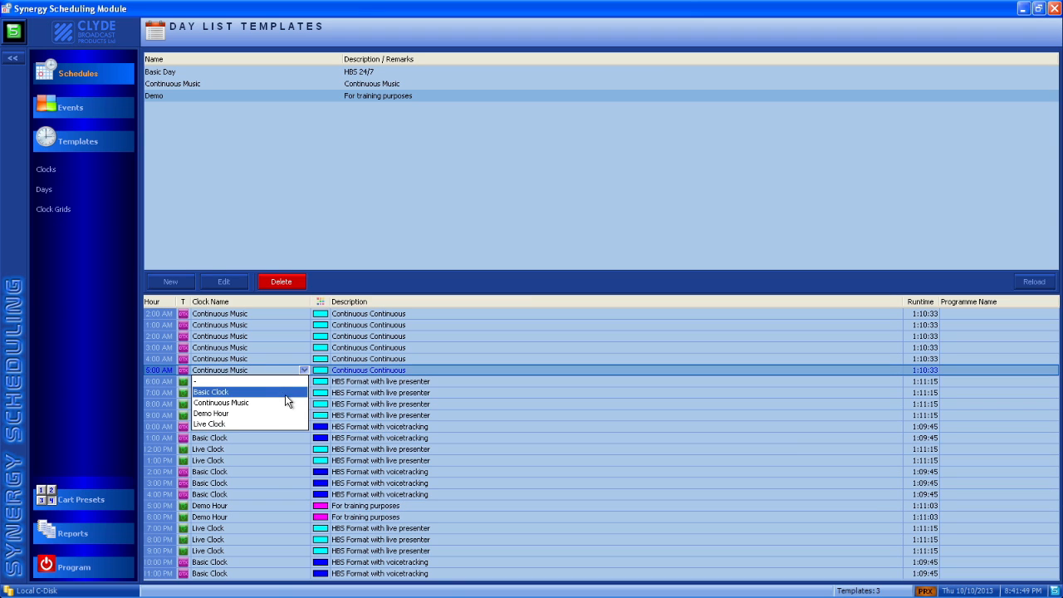
pyautogui.click(274, 422)
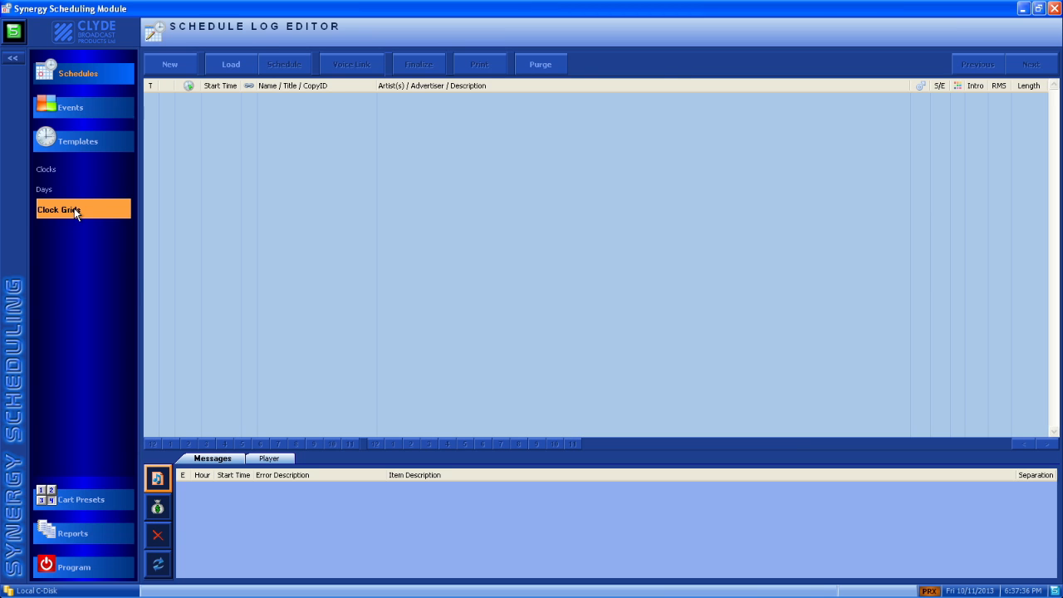
# Create a new clock grid named "Demo Week" with the description "For training purposes" and make it the active grid.
pyautogui.click(74, 212)
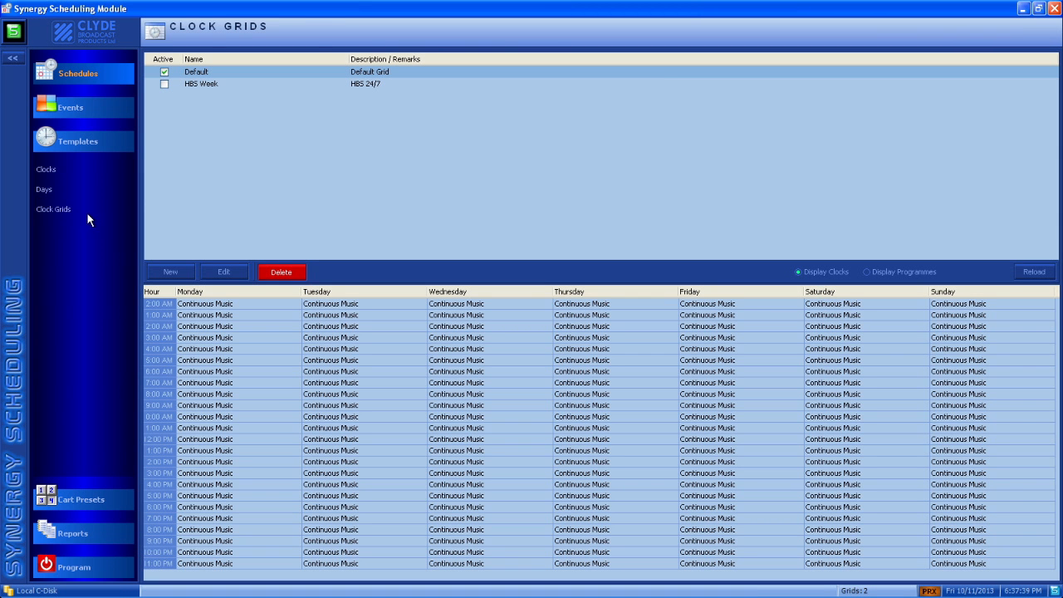
pyautogui.click(170, 271)
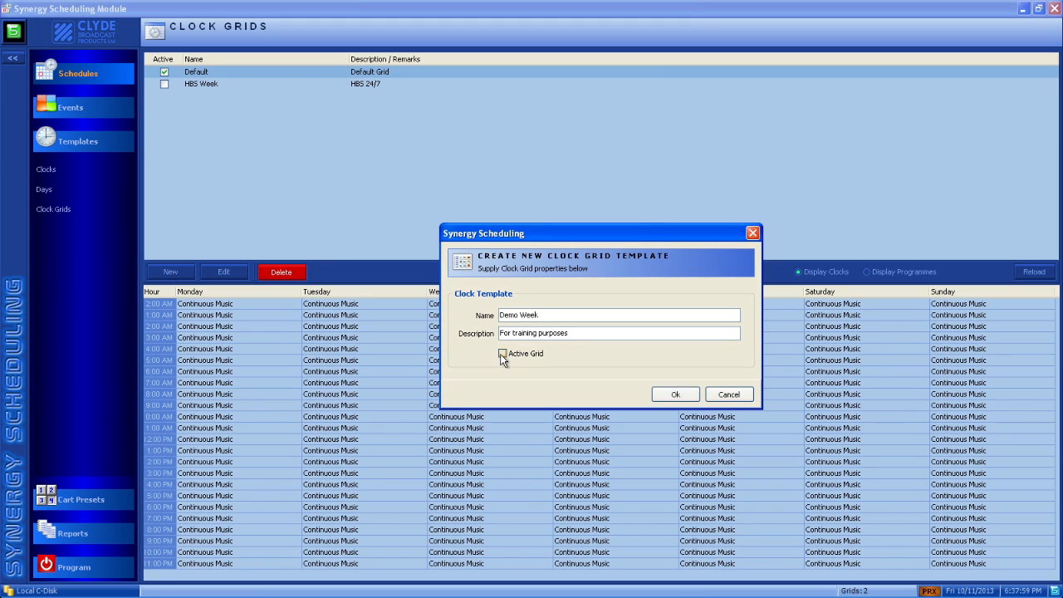
pyautogui.click(501, 354)
pyautogui.click(674, 395)
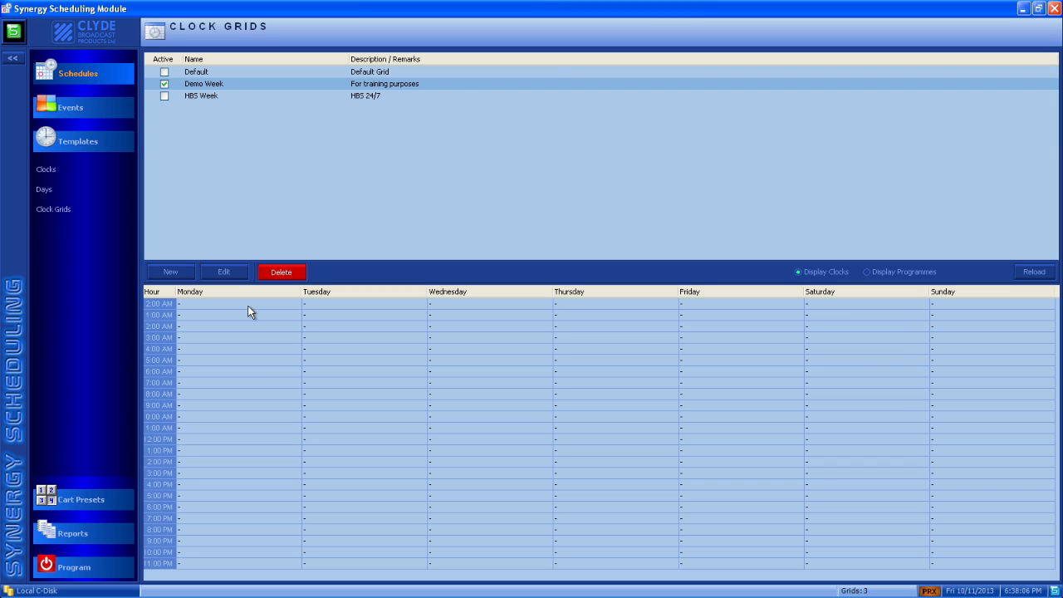
# Examine the clock choices for Monday's first hour and the options for assigning a clock template in the Demo Week grid.
pyautogui.click(280, 303)
pyautogui.click(295, 305)
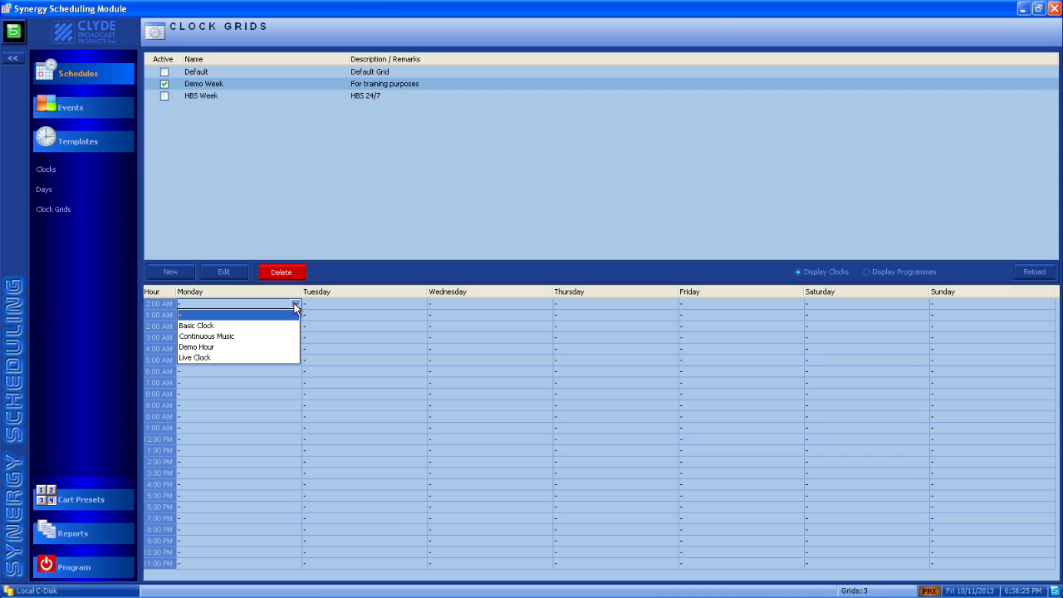
pyautogui.click(279, 303)
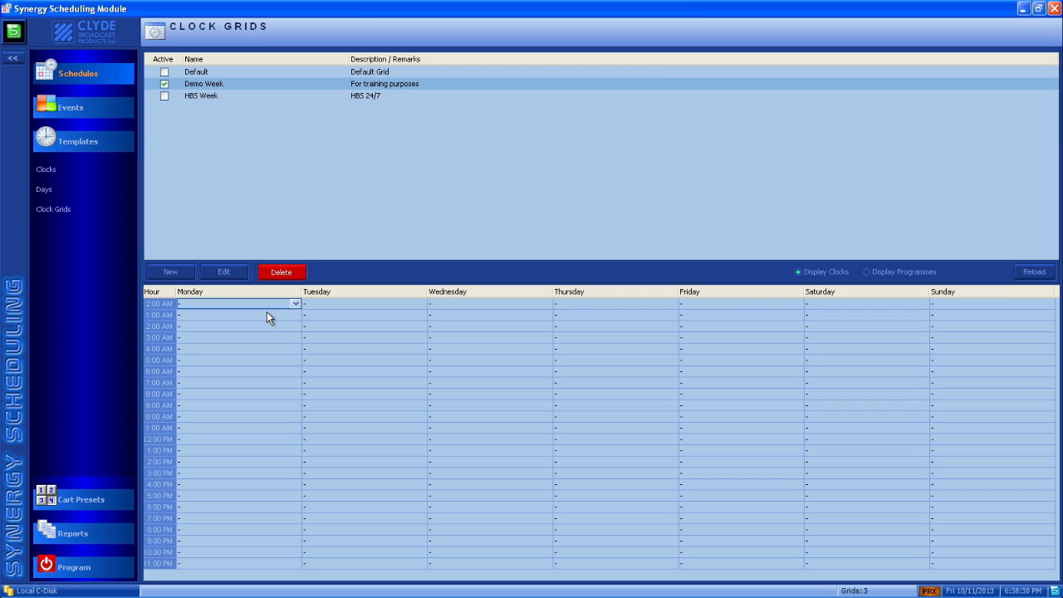
pyautogui.click(267, 312)
pyautogui.click(270, 303)
pyautogui.rightClick(249, 304)
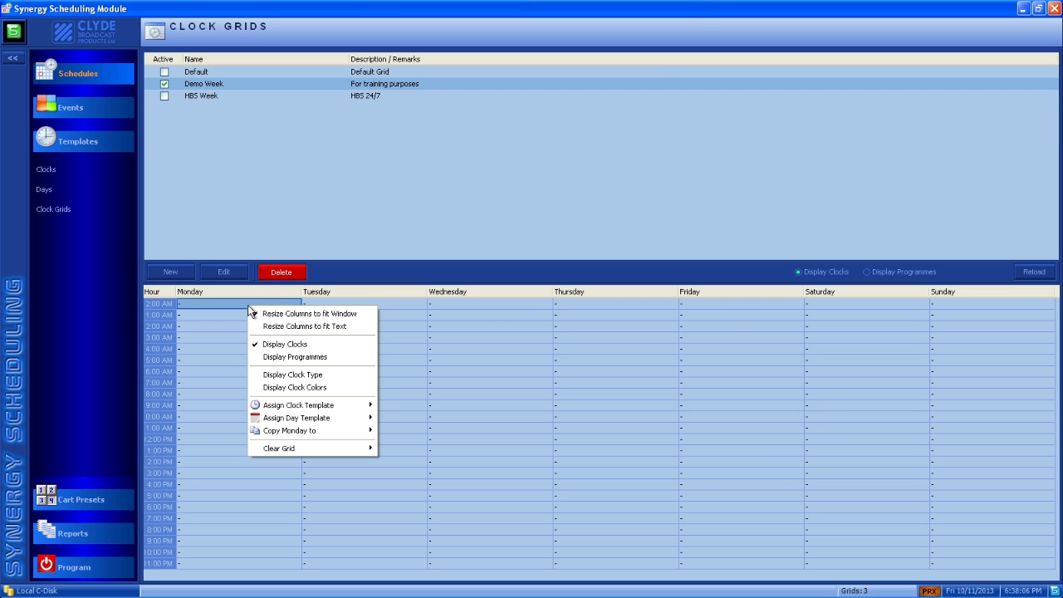
pyautogui.moveTo(267, 406)
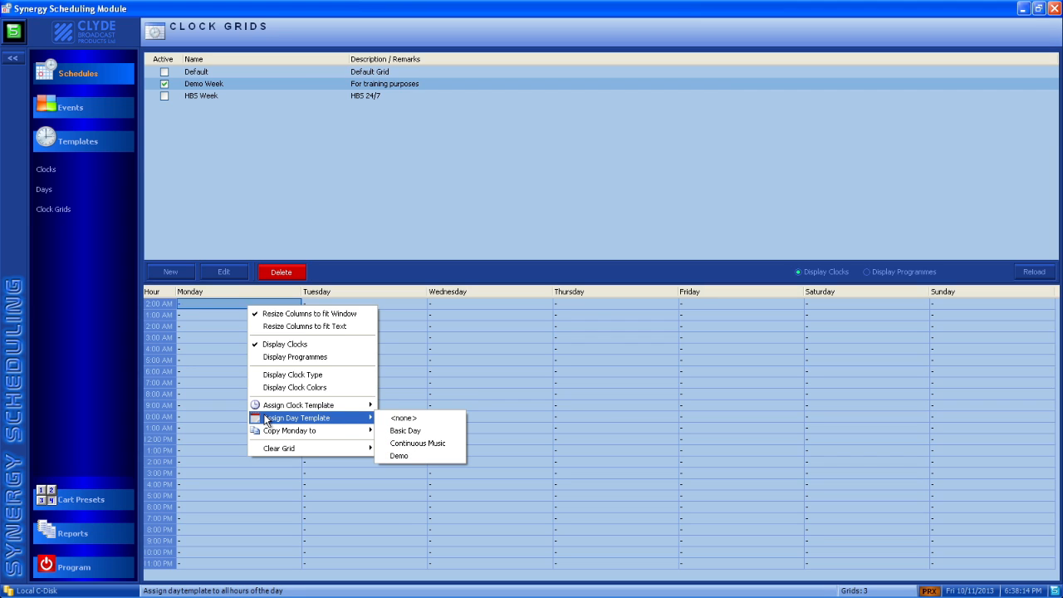
pyautogui.click(221, 405)
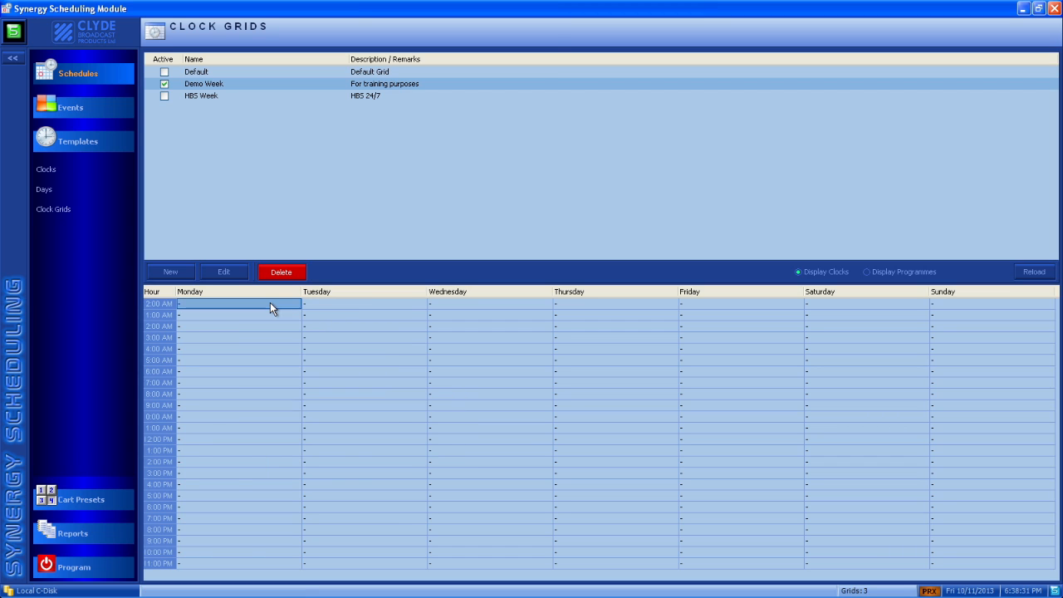
# Assign the Basic Day template to Monday in the Demo Week grid and copy Monday to Tuesday.
pyautogui.rightClick(270, 304)
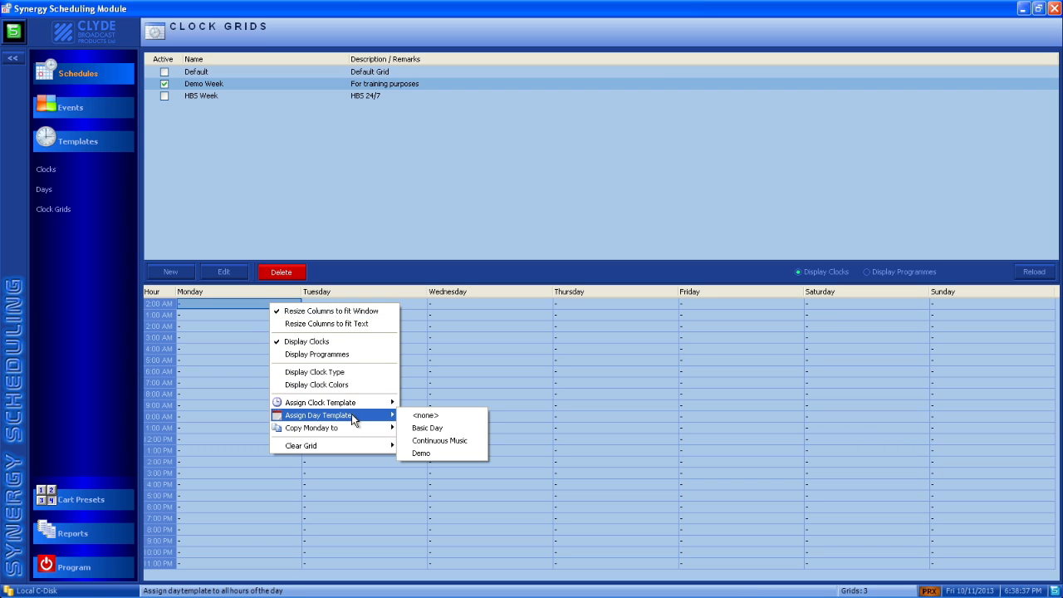
pyautogui.click(418, 432)
pyautogui.rightClick(258, 303)
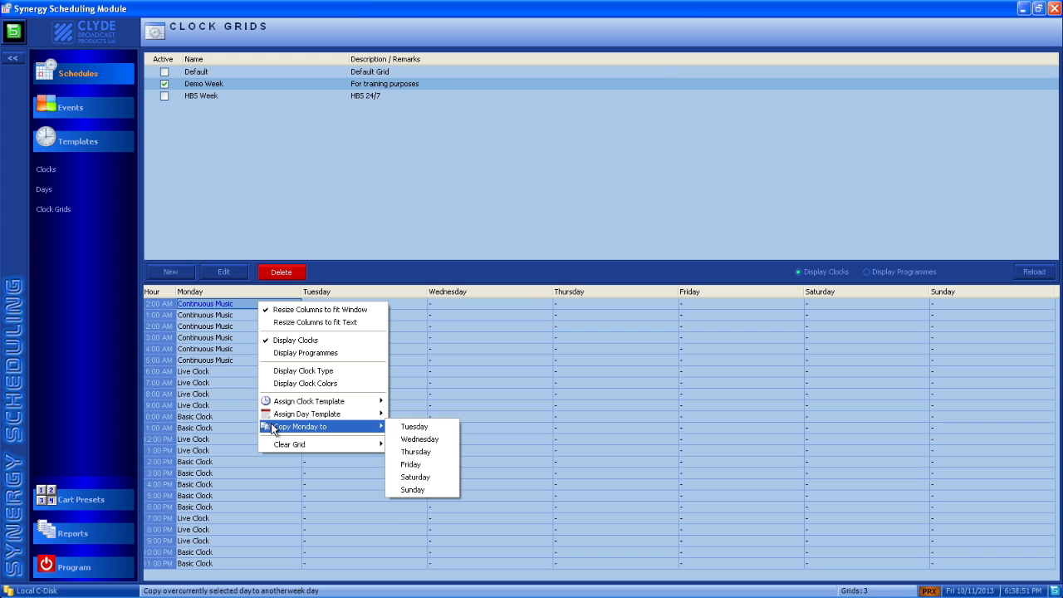
pyautogui.click(394, 425)
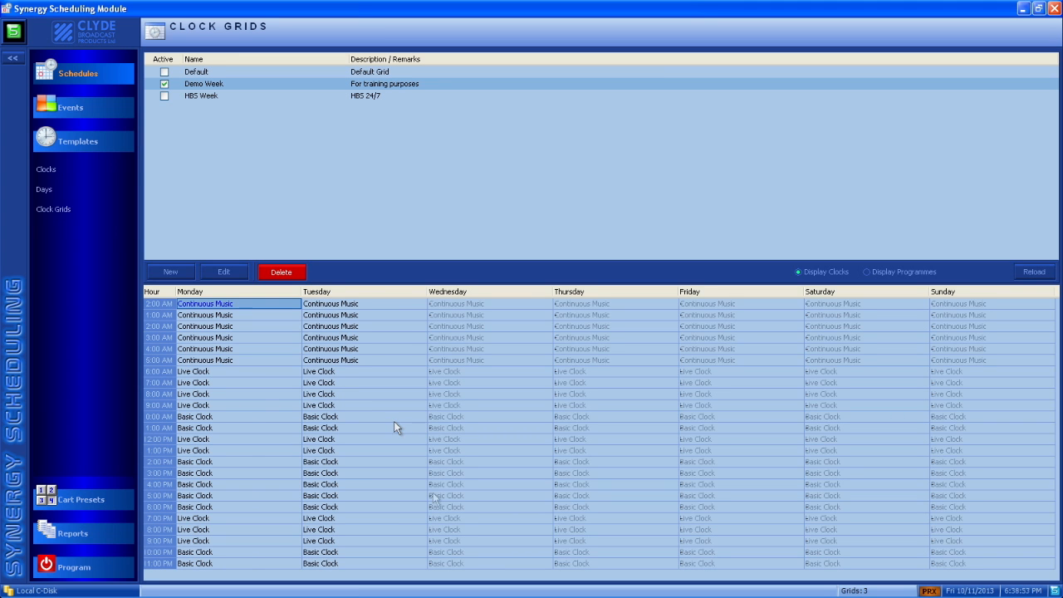